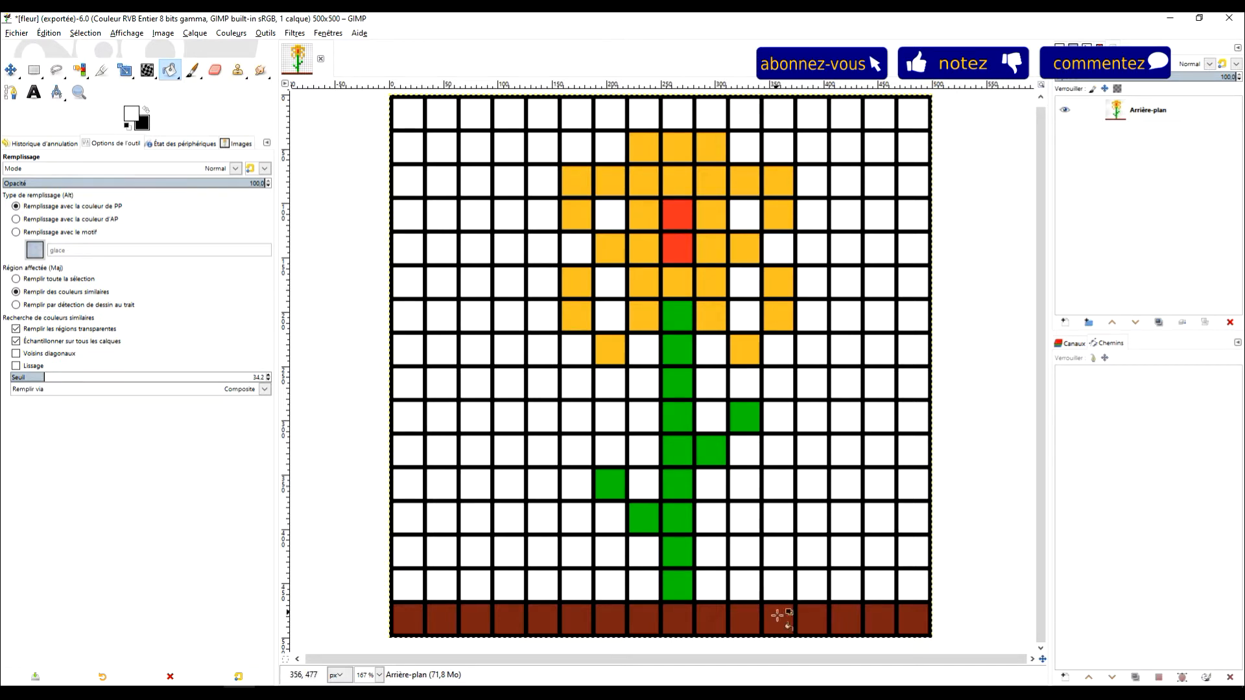
- Switch to the Photos window to examine the finished pixel-art flower in fleur.jpg, and return to GIMP
click(715, 692)
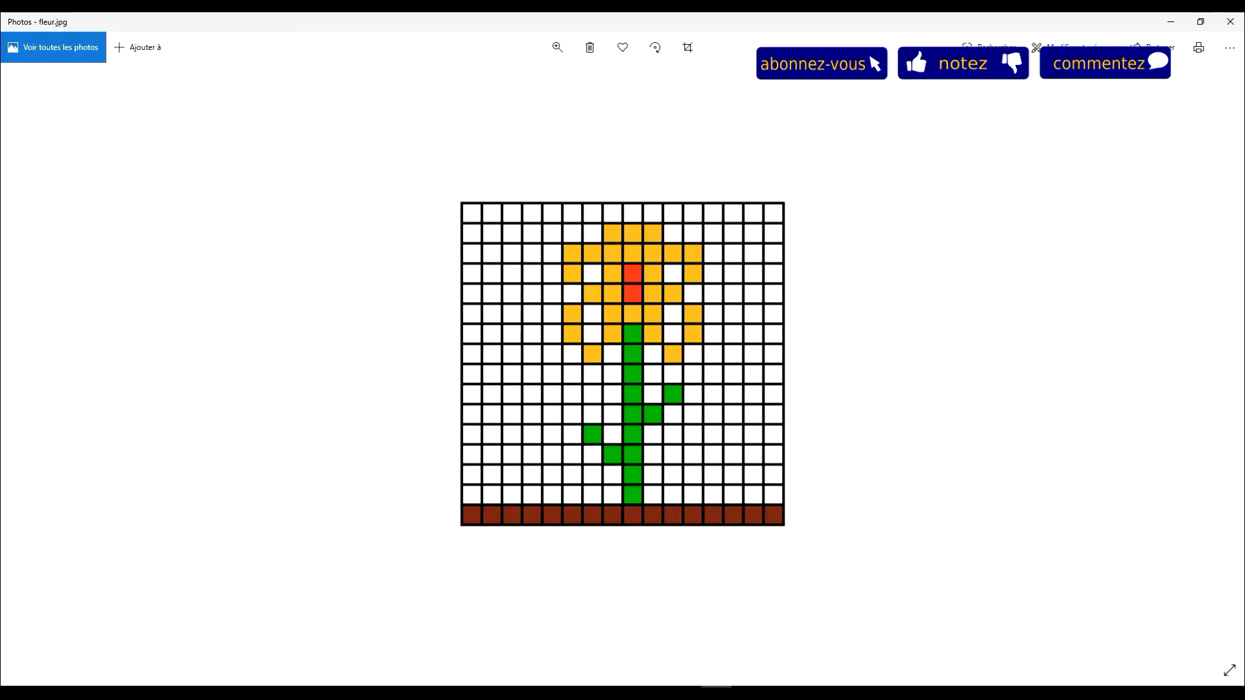
click(715, 692)
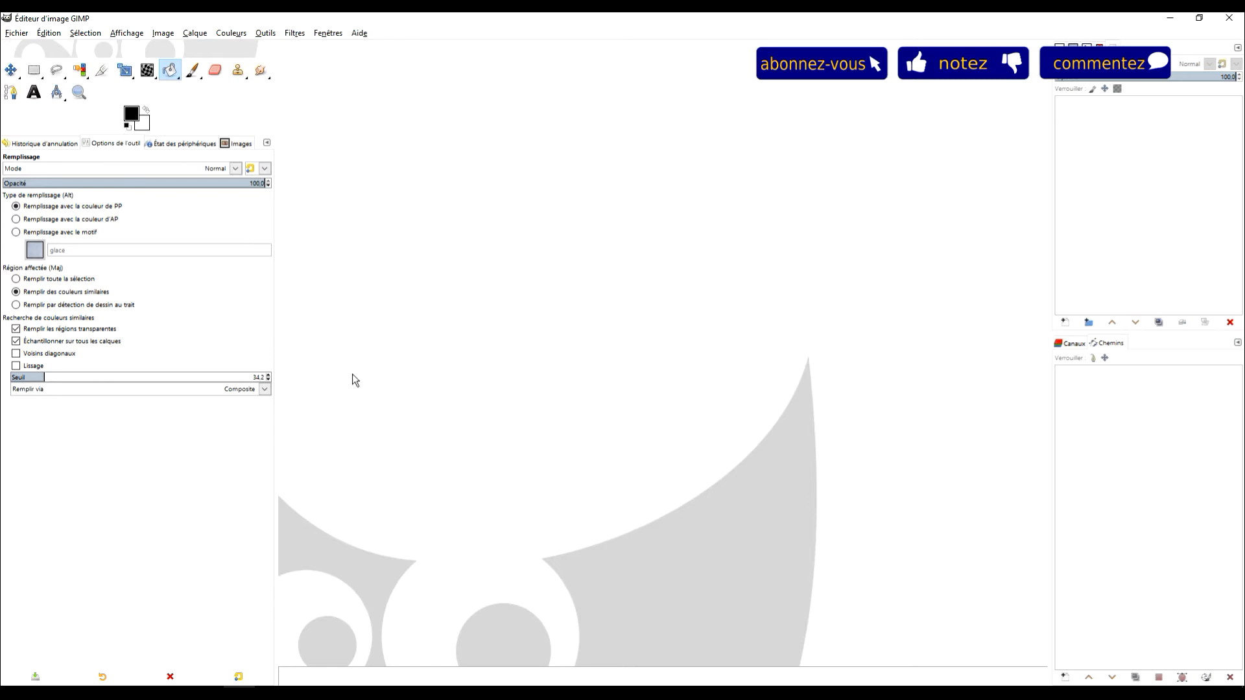
- Create a new 500 × 500 px image filled with white (Blanc)
click(17, 33)
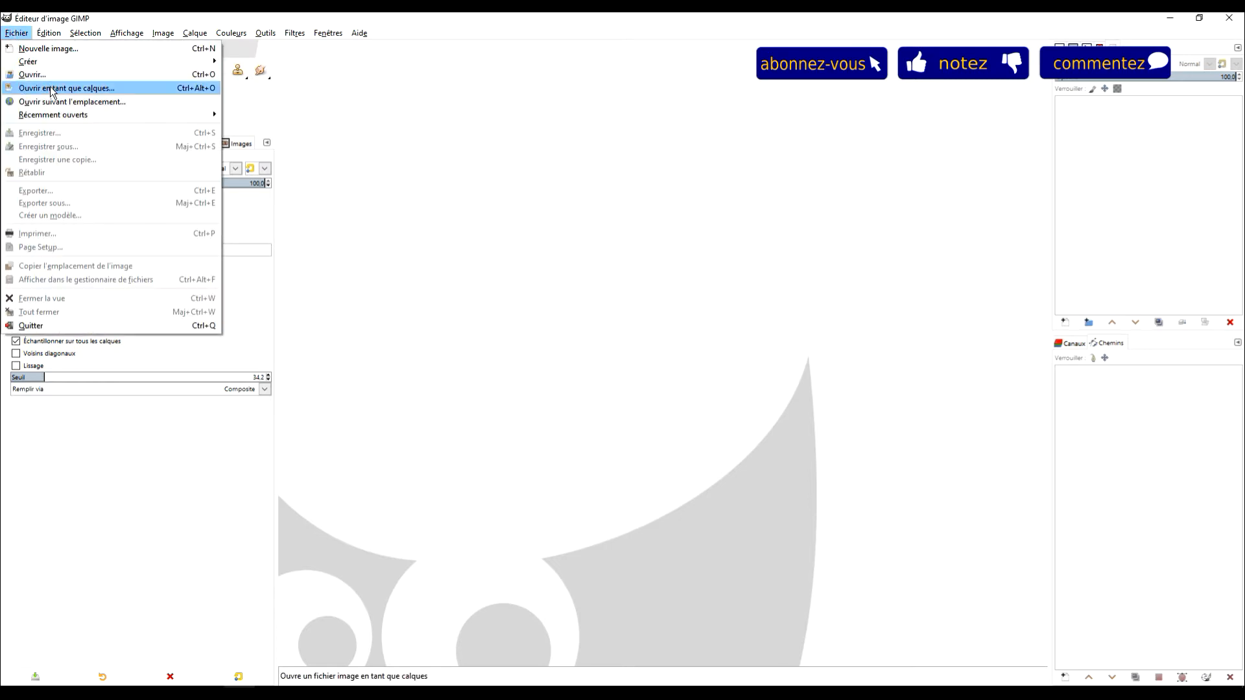
click(126, 49)
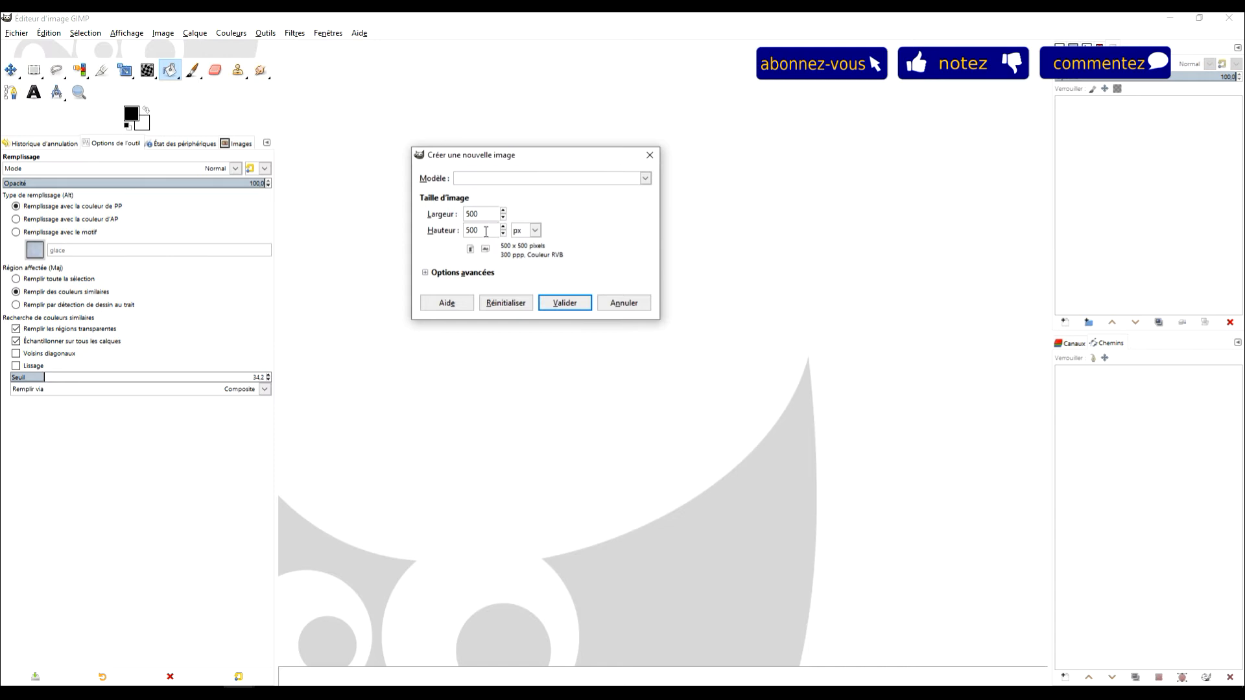
click(455, 274)
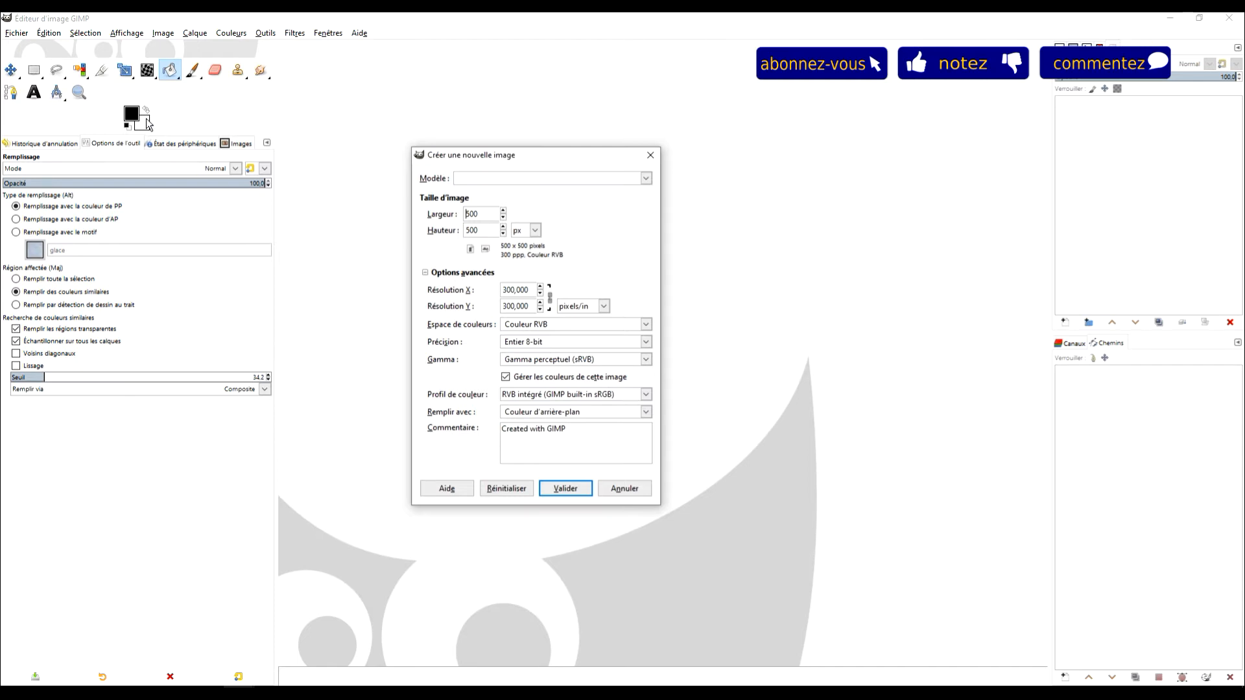
click(578, 412)
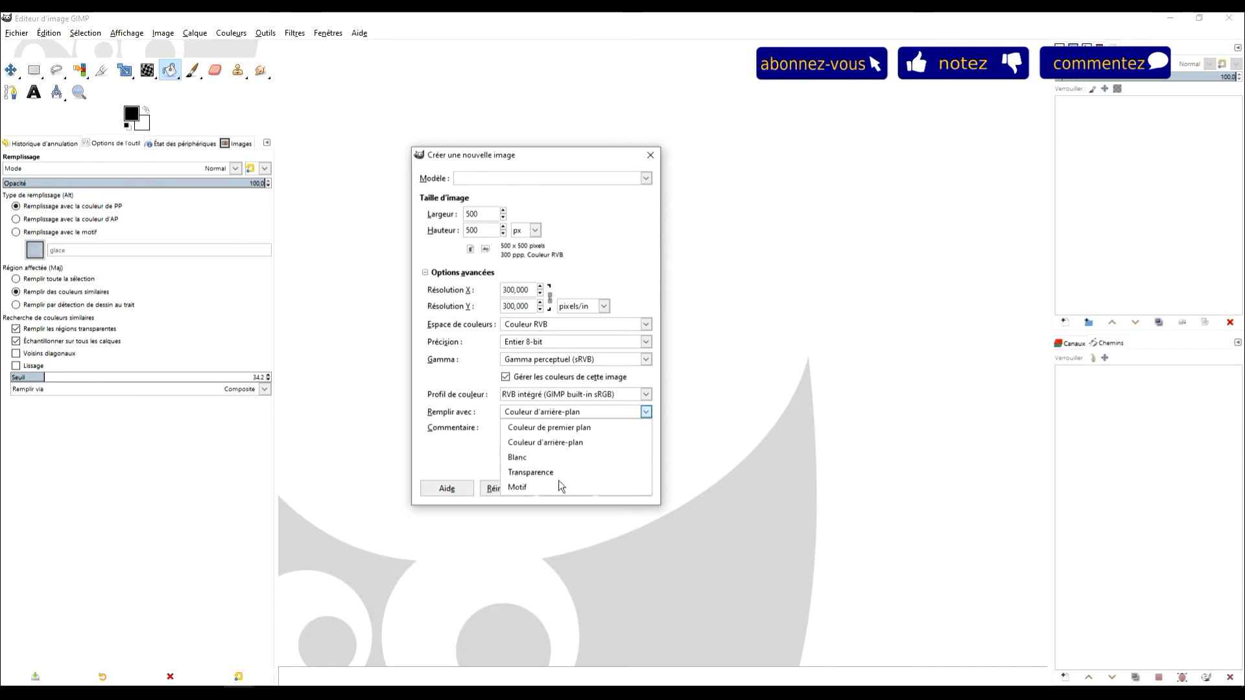
click(547, 458)
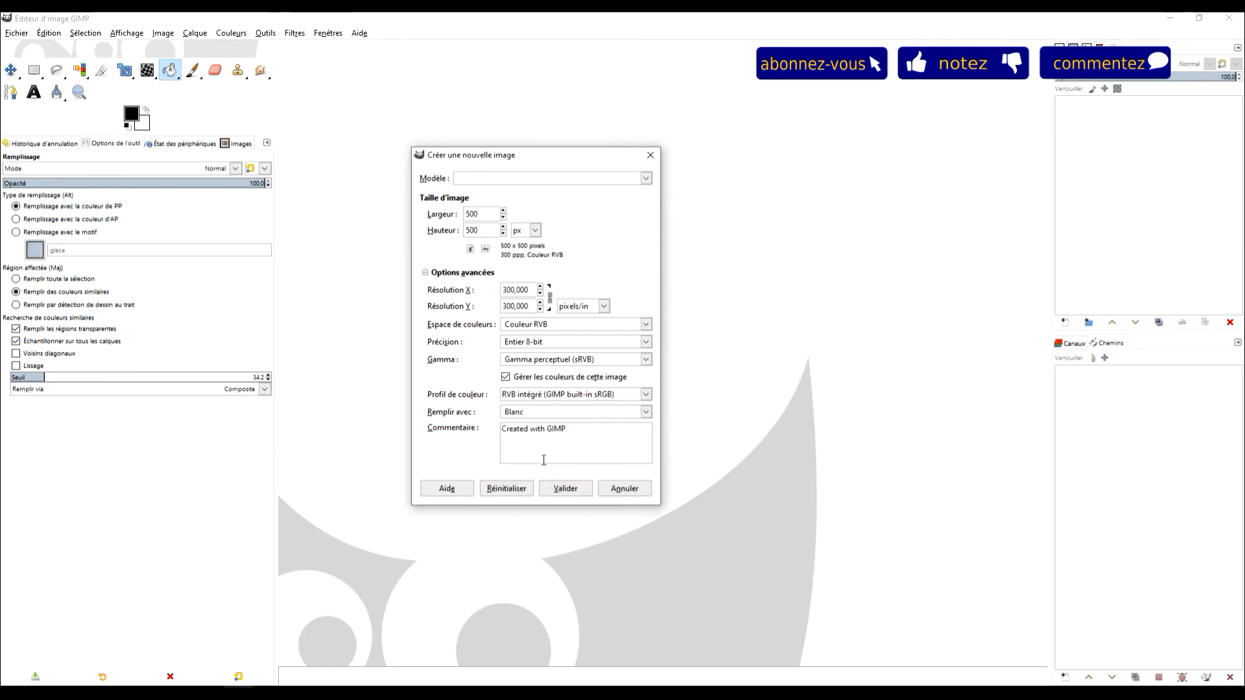
click(563, 489)
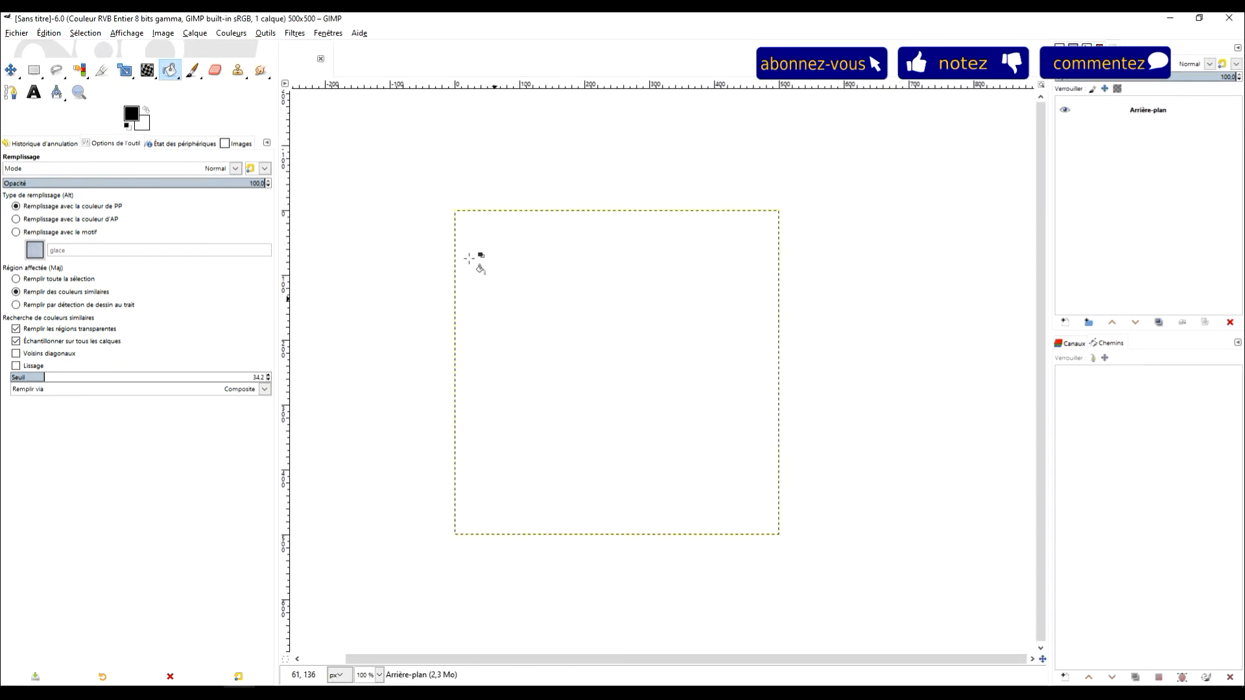
- Start the Grille pattern filter on the blank image and set the cell width and height to 31 px
click(264, 34)
mouse_move(288, 38)
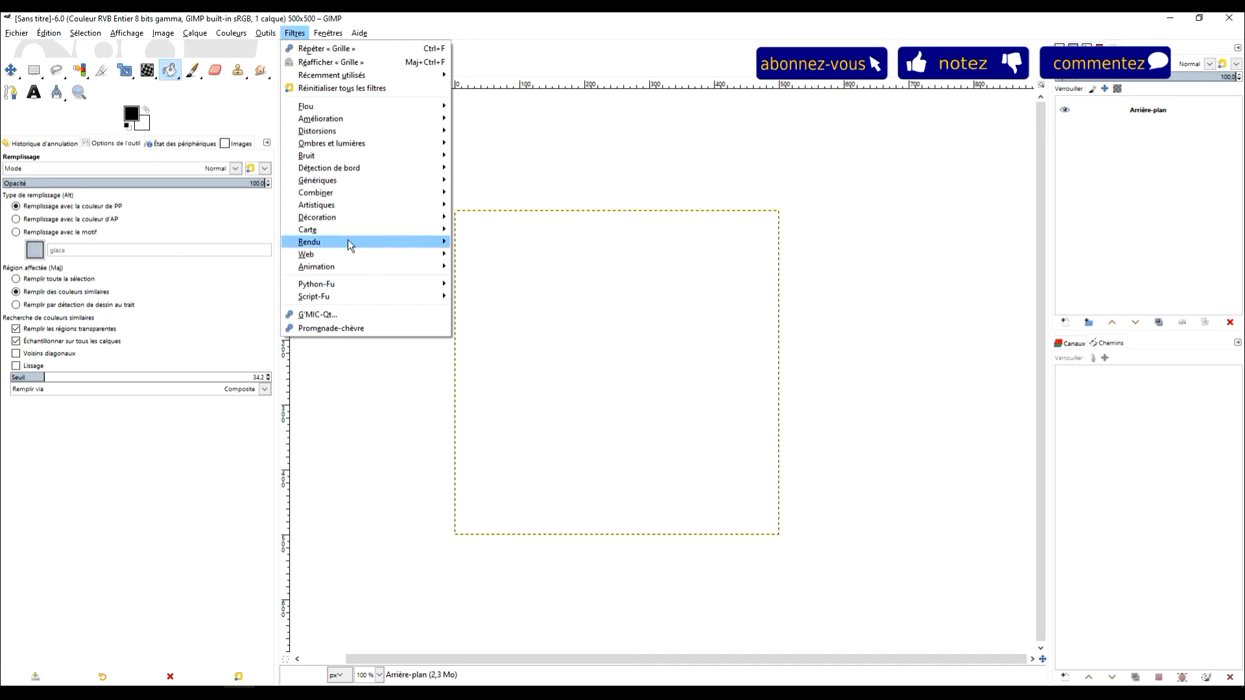
mouse_move(348, 244)
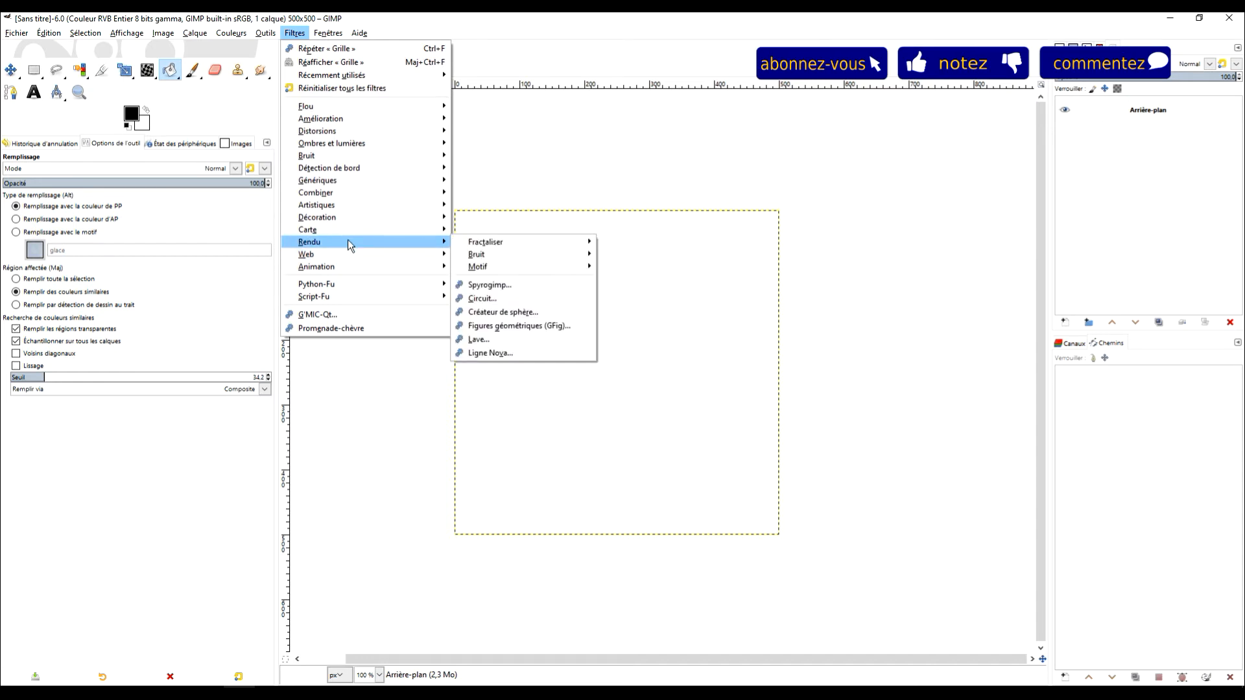
mouse_move(558, 267)
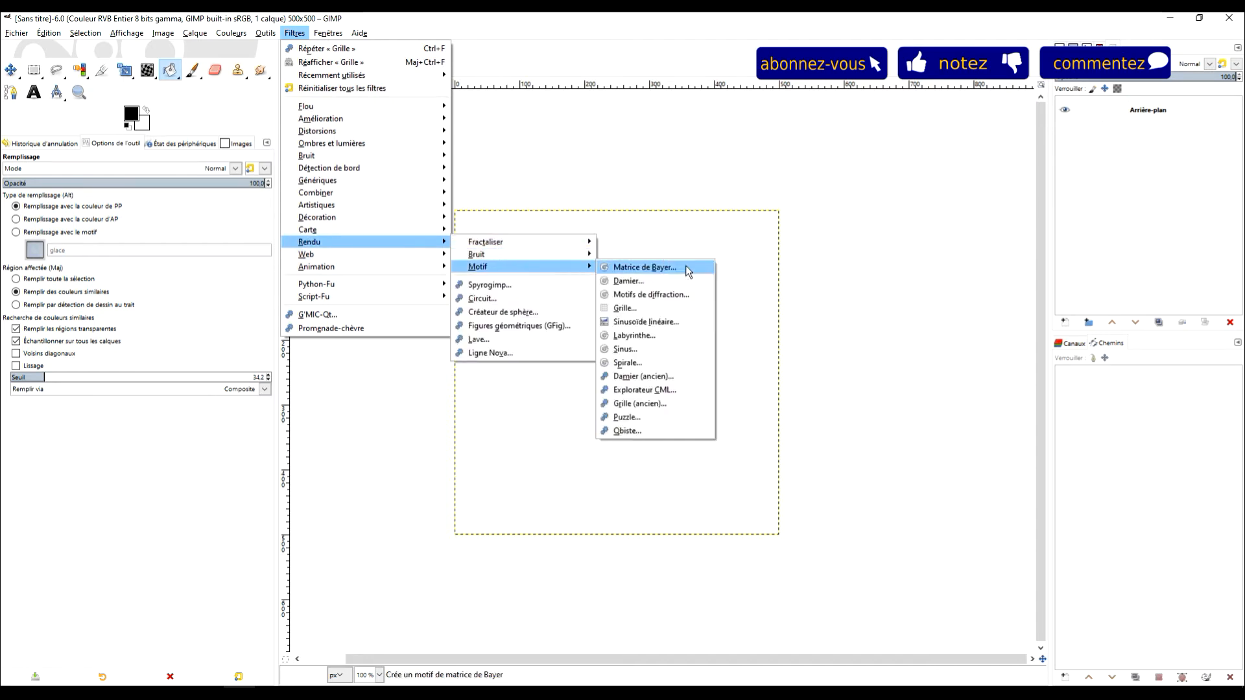
click(668, 308)
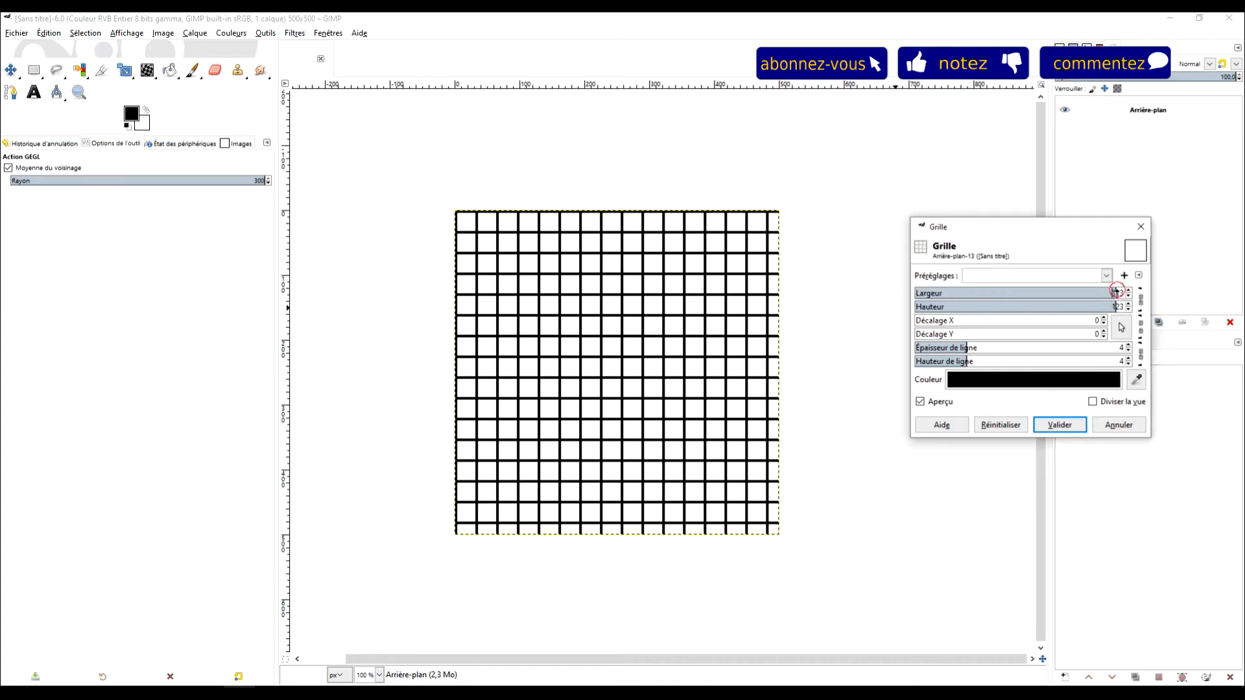
click(1119, 292)
drag(1119, 293, 964, 295)
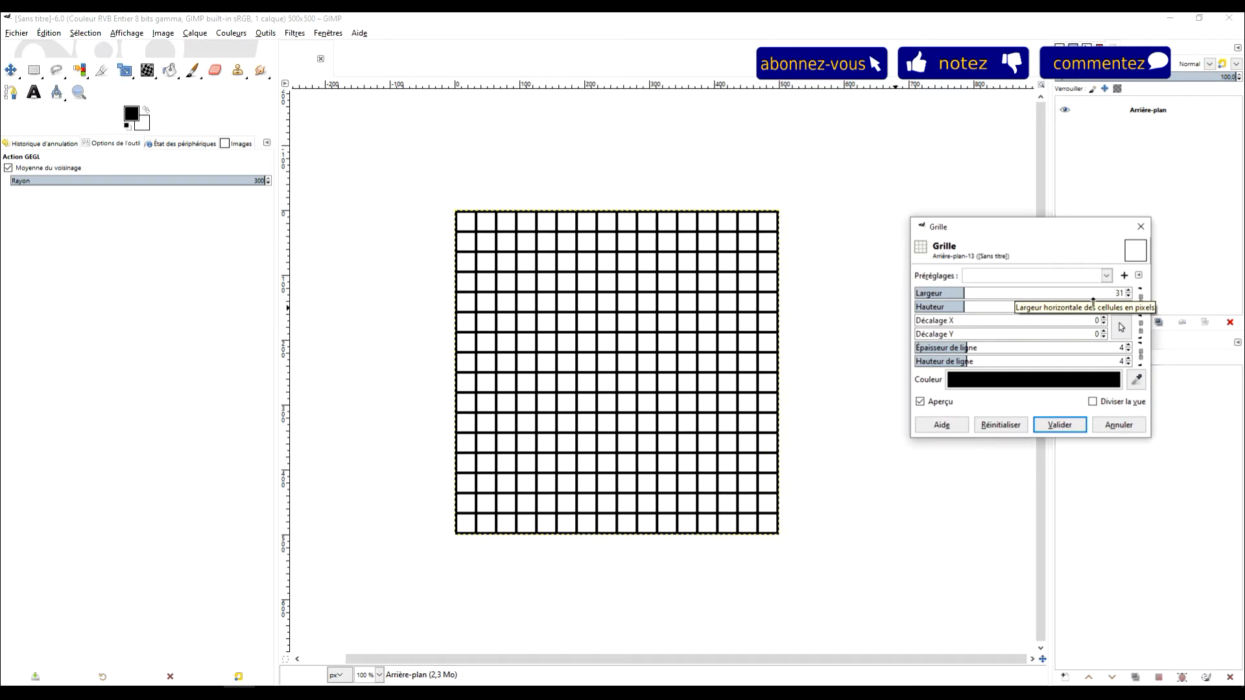
click(1128, 297)
click(1129, 290)
- Set the grid's line thickness and line height to 4 px and apply the filter
click(1130, 352)
click(1130, 352)
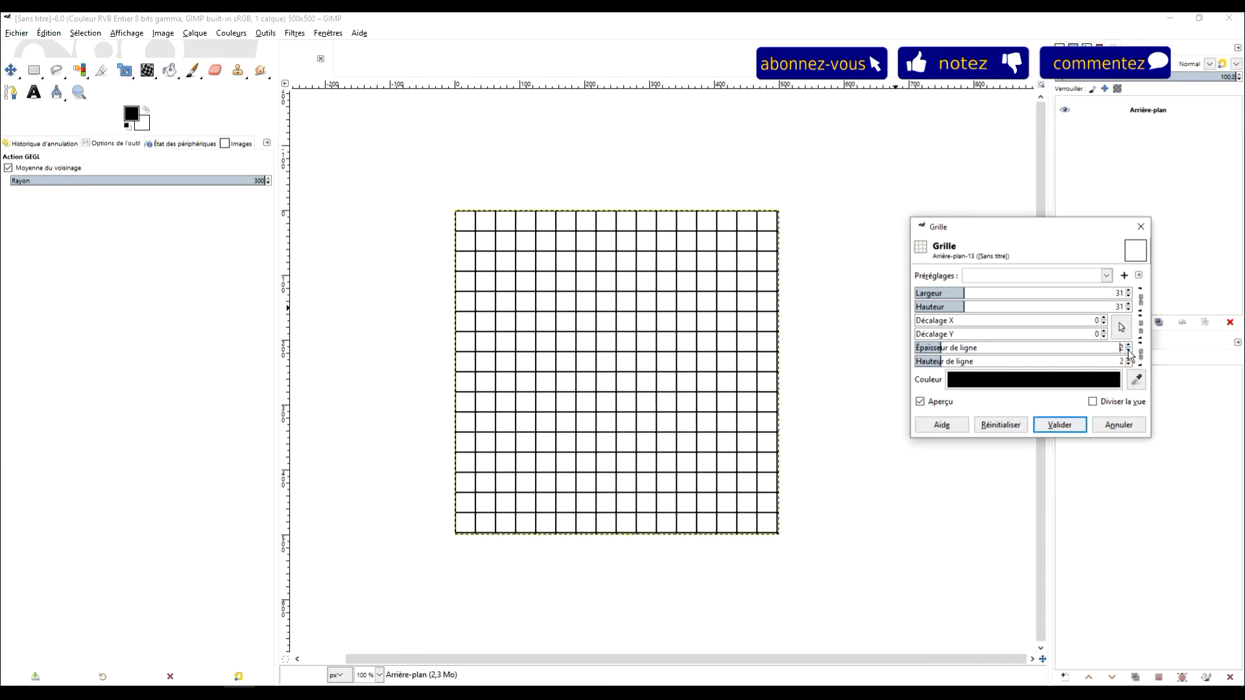
click(1129, 344)
click(1129, 344)
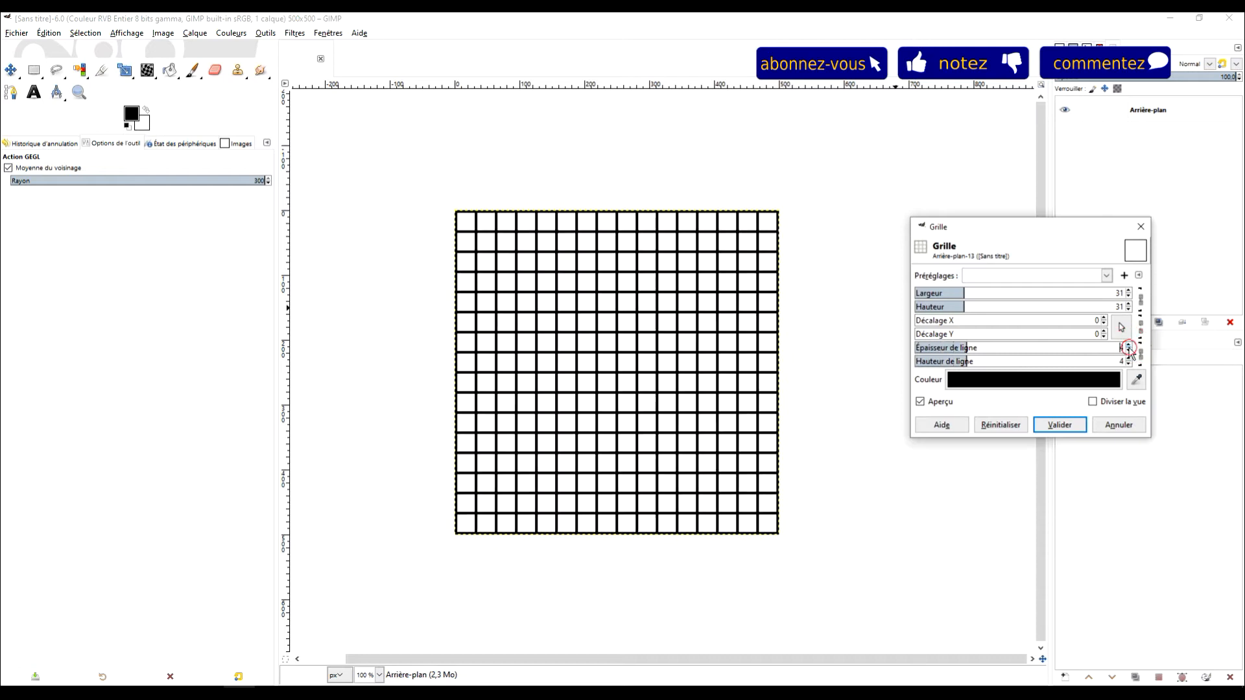
click(1057, 427)
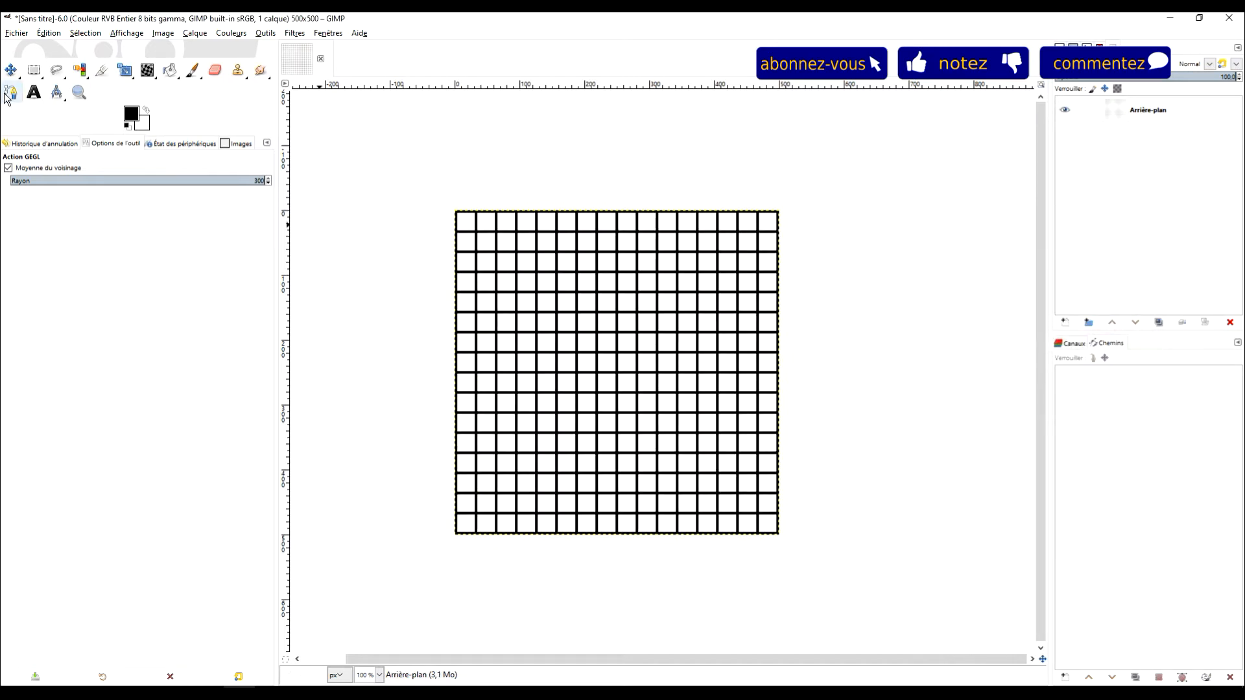
- Select all the white grid cells with Select by Color, leaving out the black grid lines
click(79, 93)
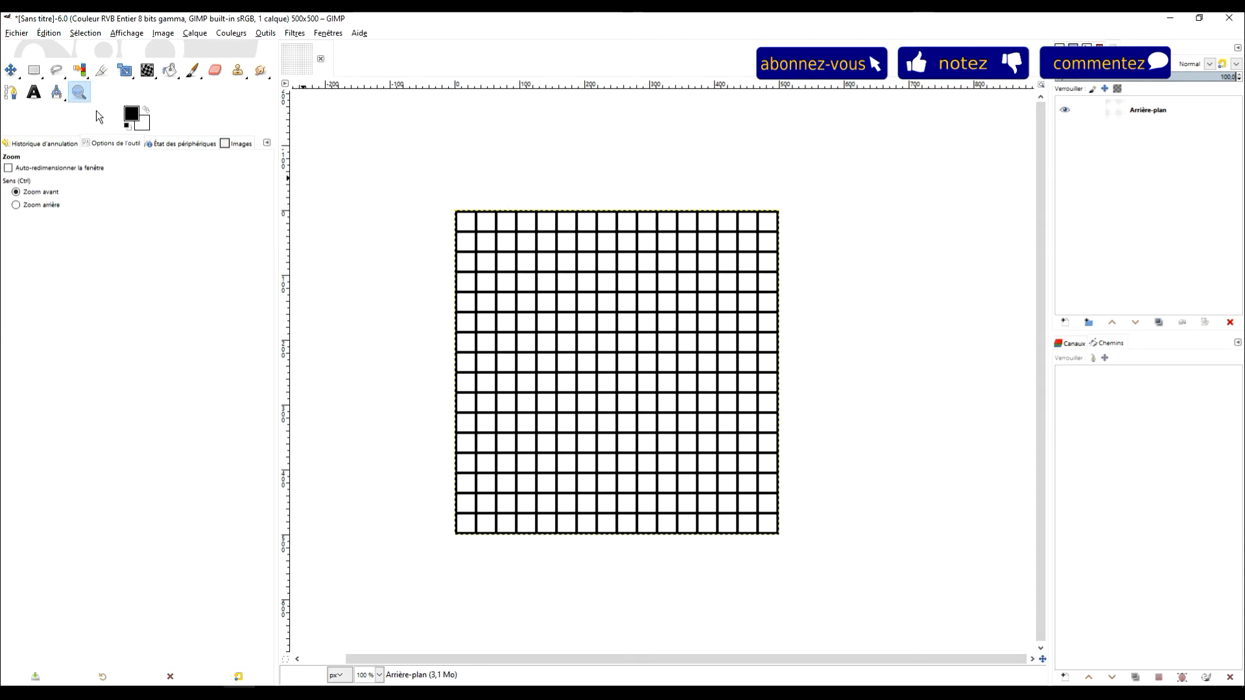
drag(447, 206, 790, 543)
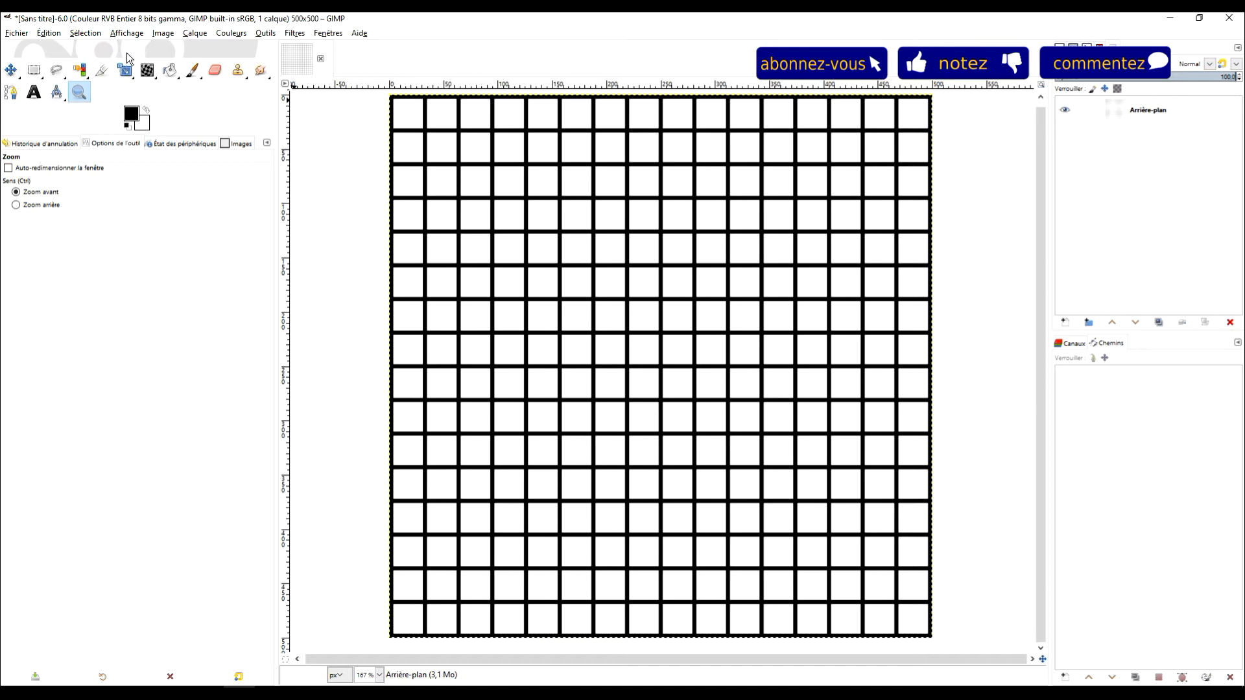
click(80, 71)
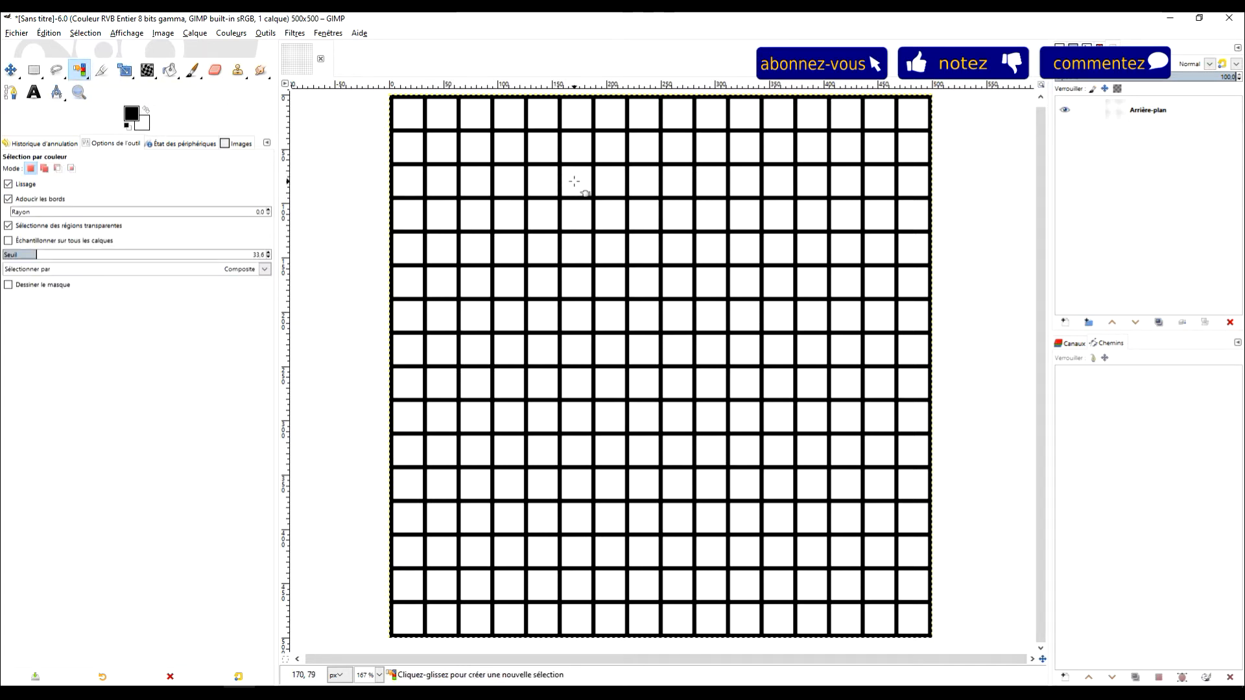
click(574, 182)
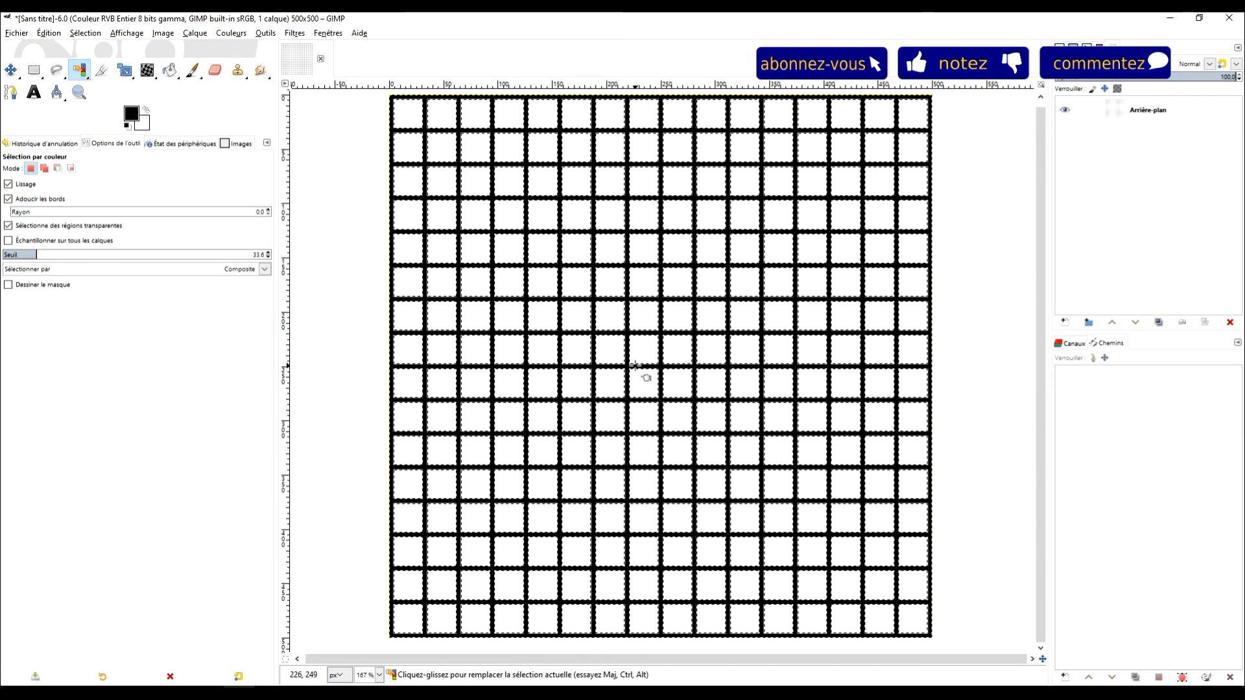
- Bucket-fill every cell of the grid's lowest row with brown 7e2f21 as the ground
click(173, 73)
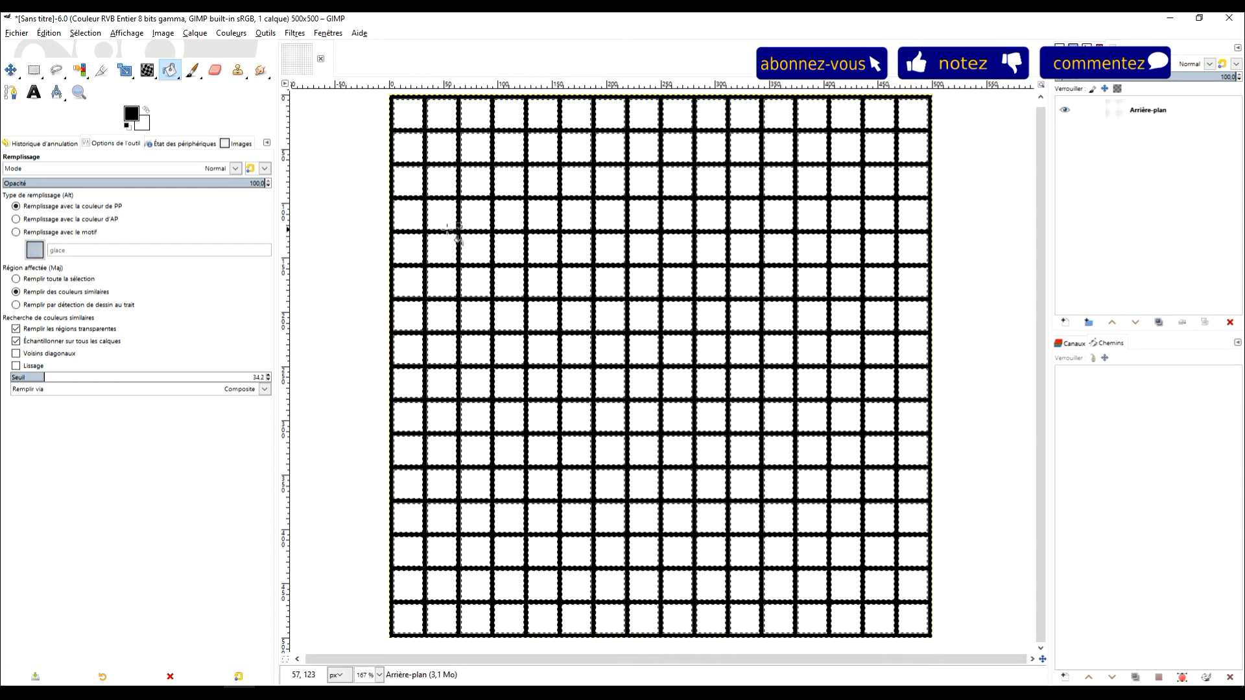
click(131, 116)
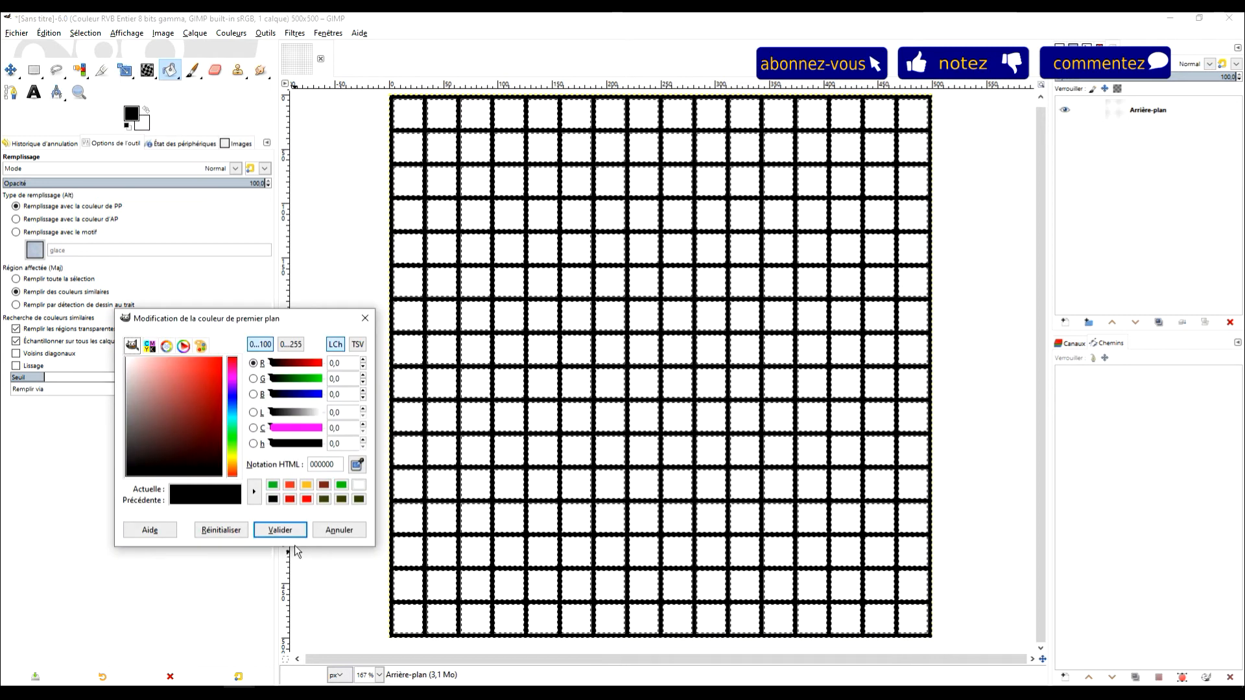
click(323, 485)
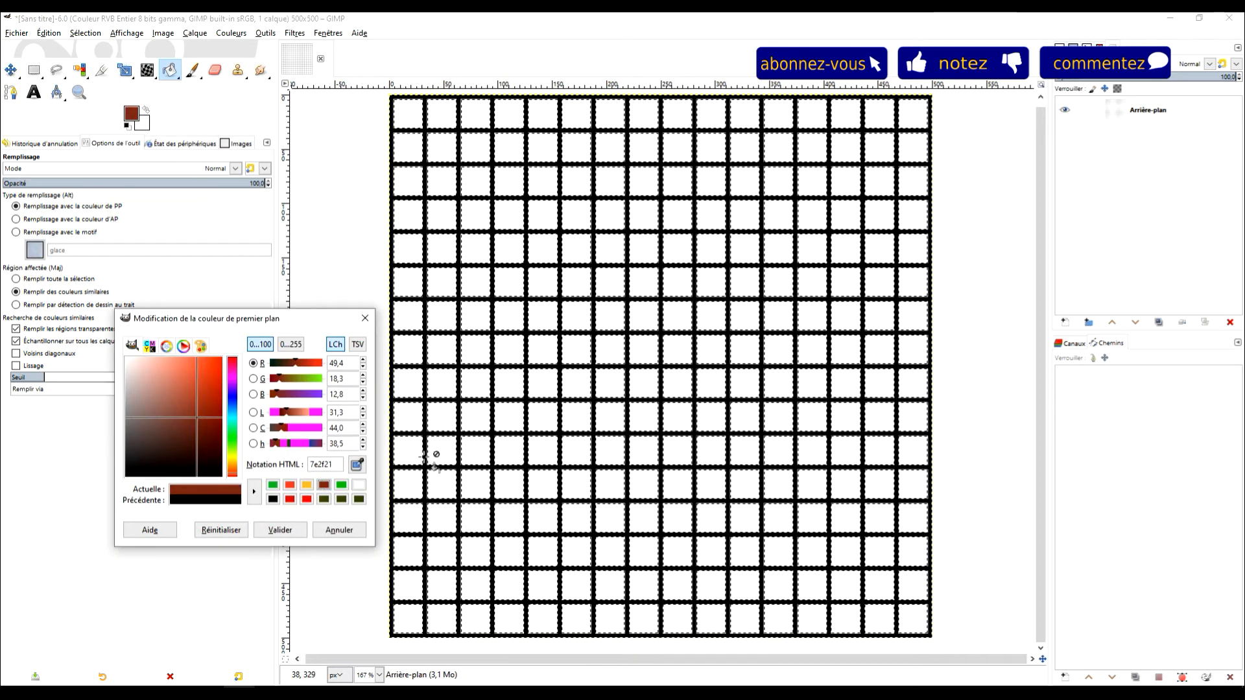
click(286, 529)
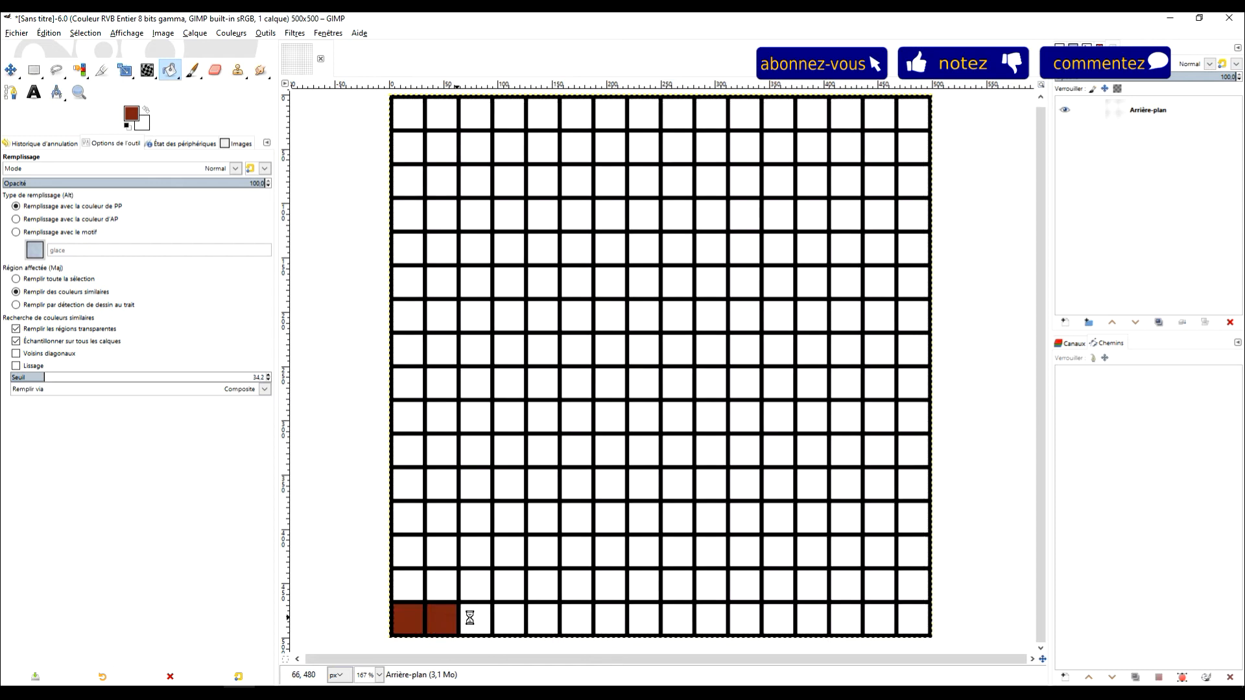
click(554, 621)
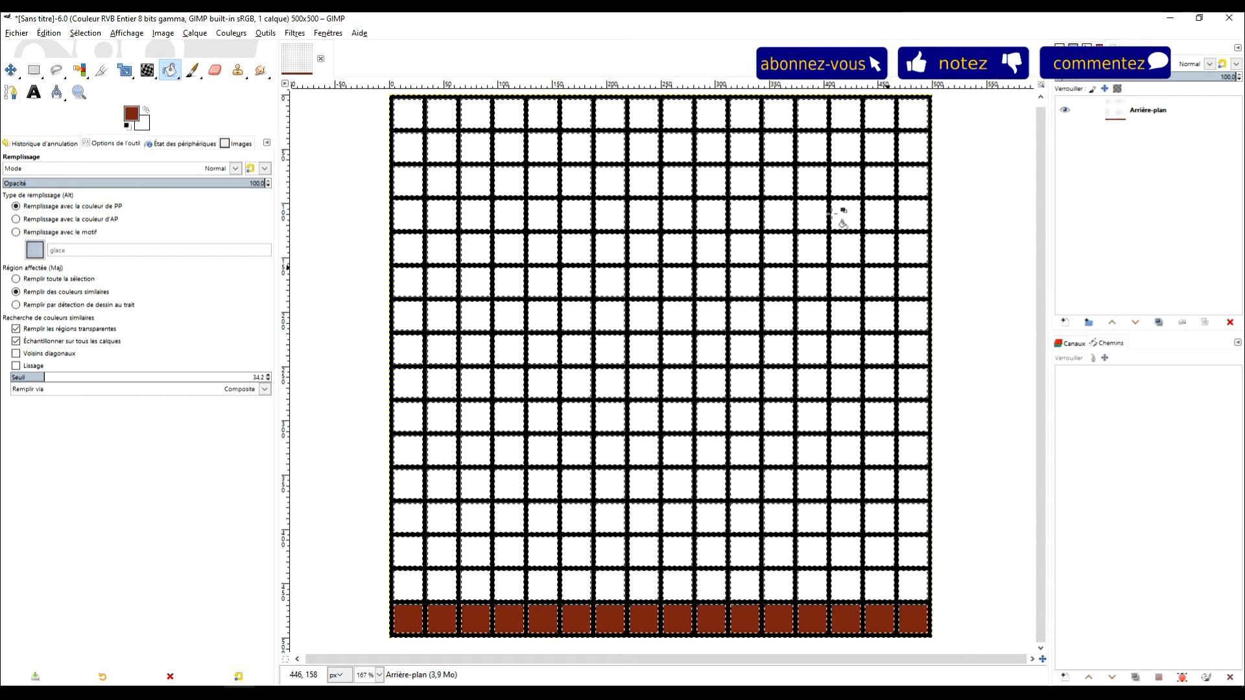
- Fill eleven stacked cells in the ninth column, directly above the brown ground row, with green 00c900 as the stem
click(131, 115)
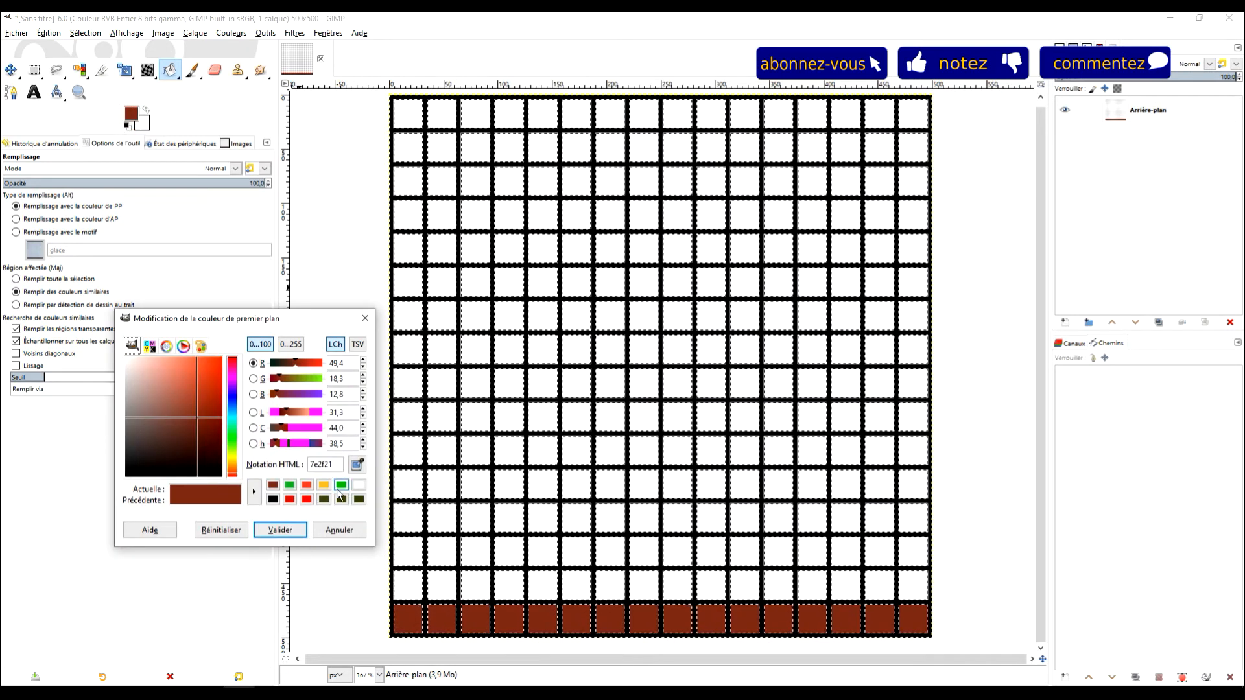
click(341, 485)
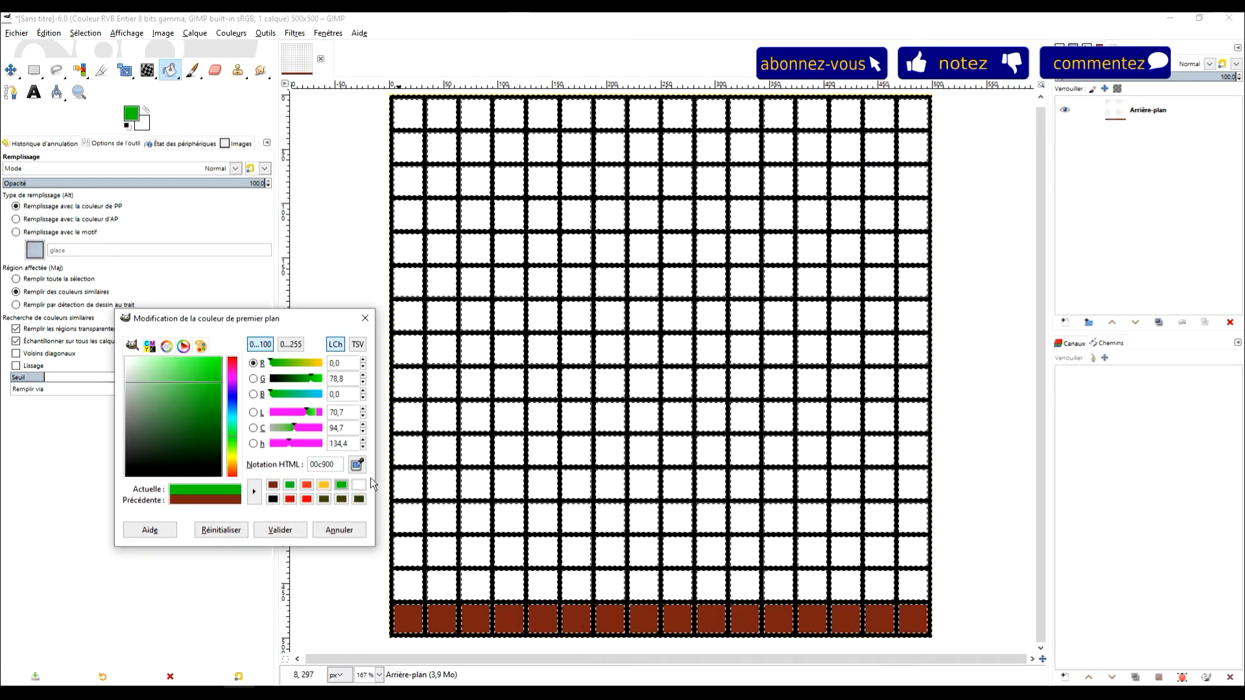
click(280, 530)
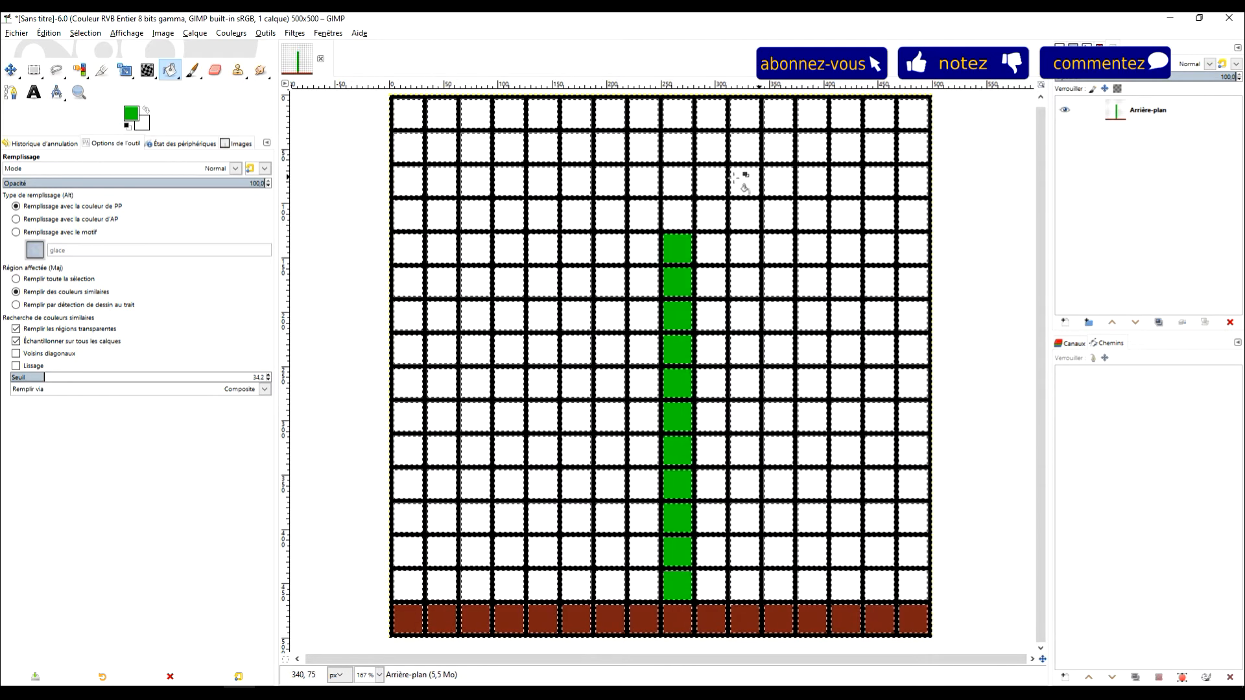
- Fill a block three cells wide and four high around the stem's tip with yellow ecbc2c as the flower head
click(131, 114)
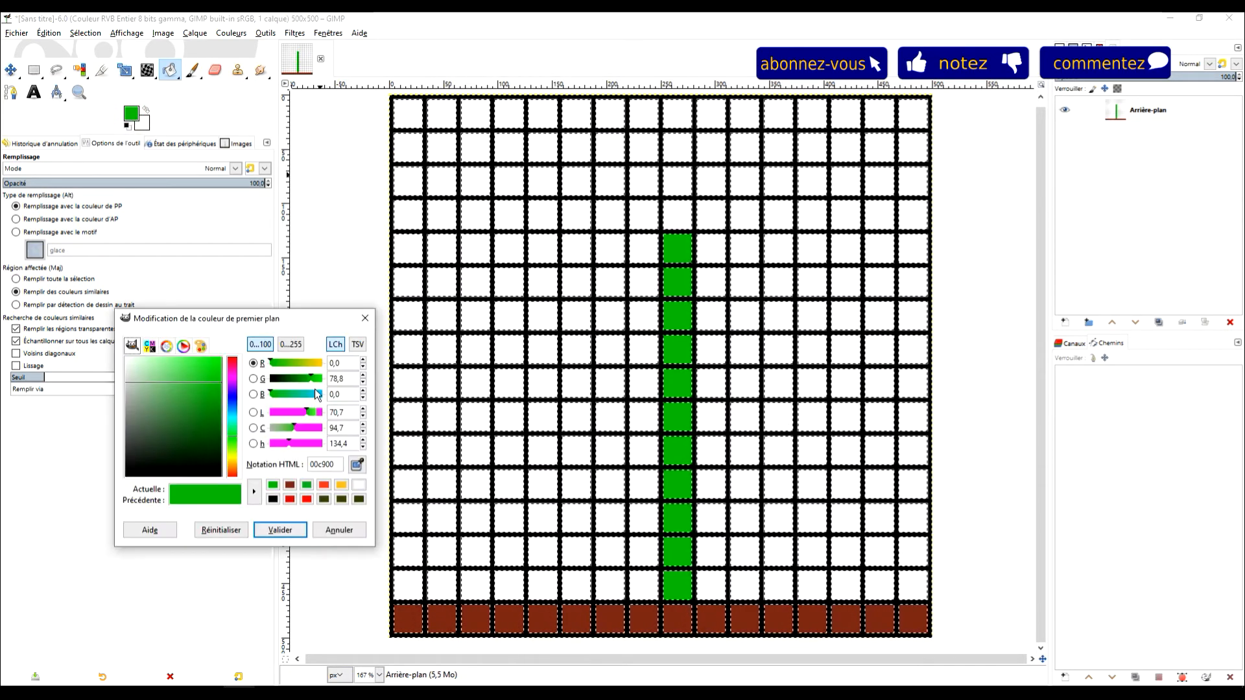
click(339, 484)
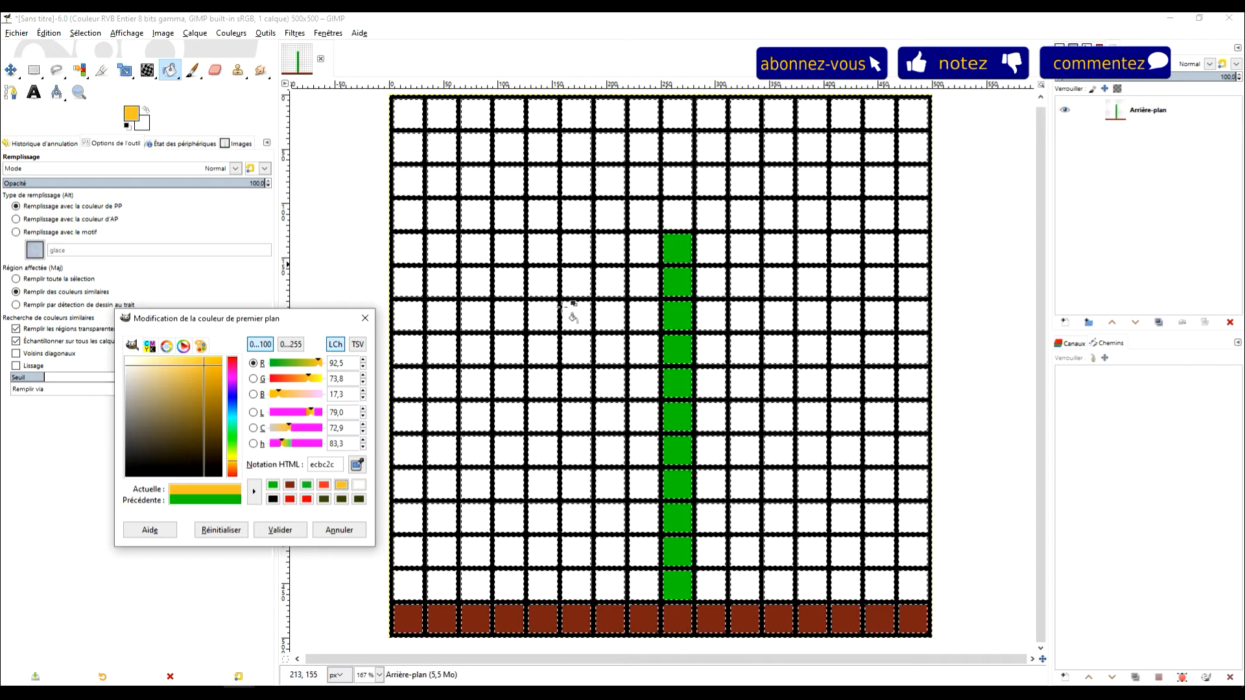
click(280, 530)
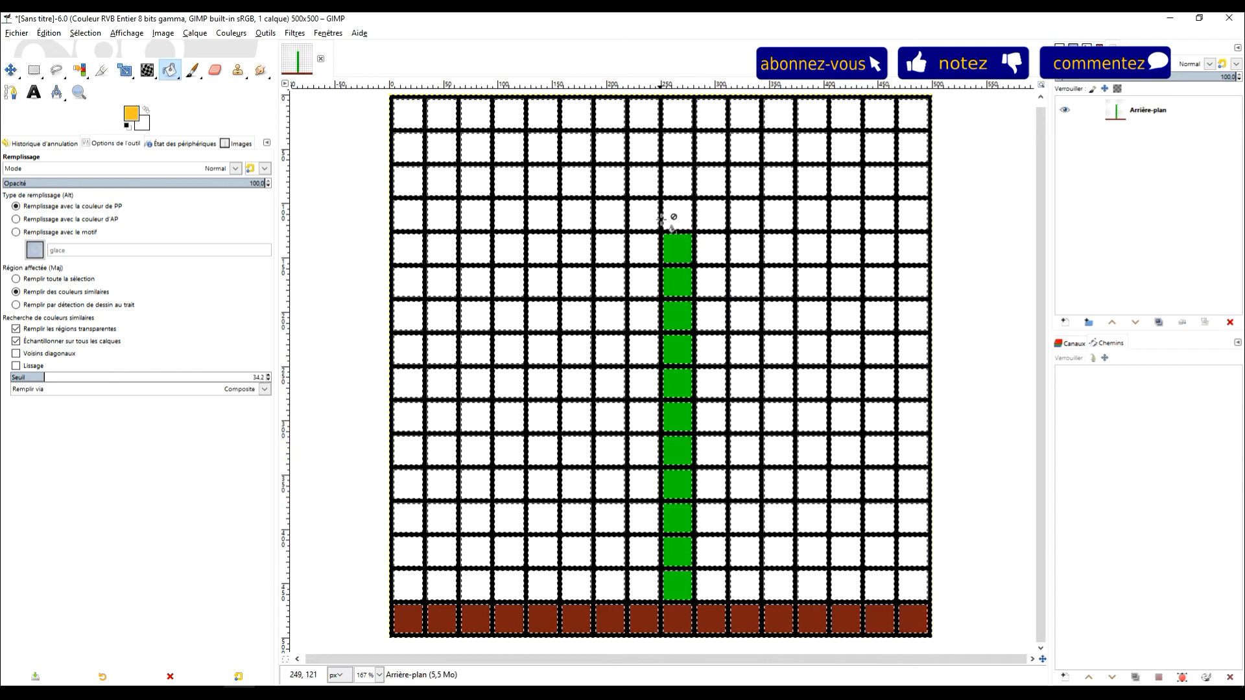
click(647, 186)
click(636, 218)
click(645, 281)
click(674, 281)
click(710, 281)
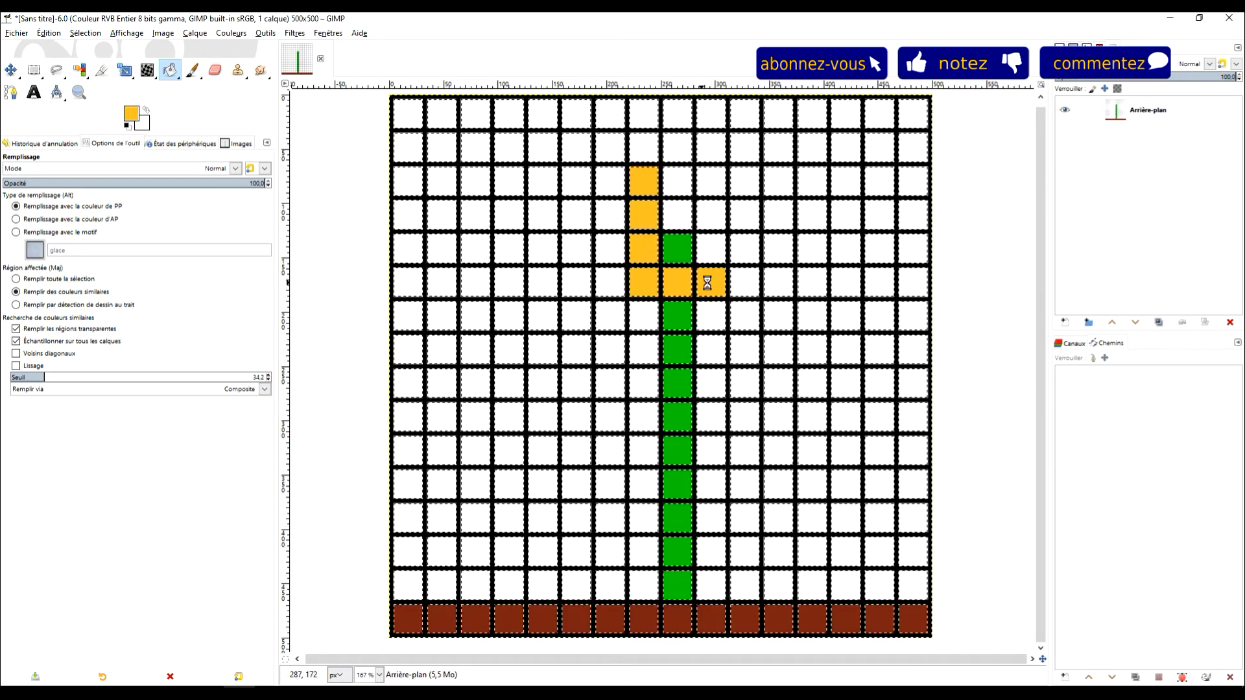
click(712, 248)
click(683, 246)
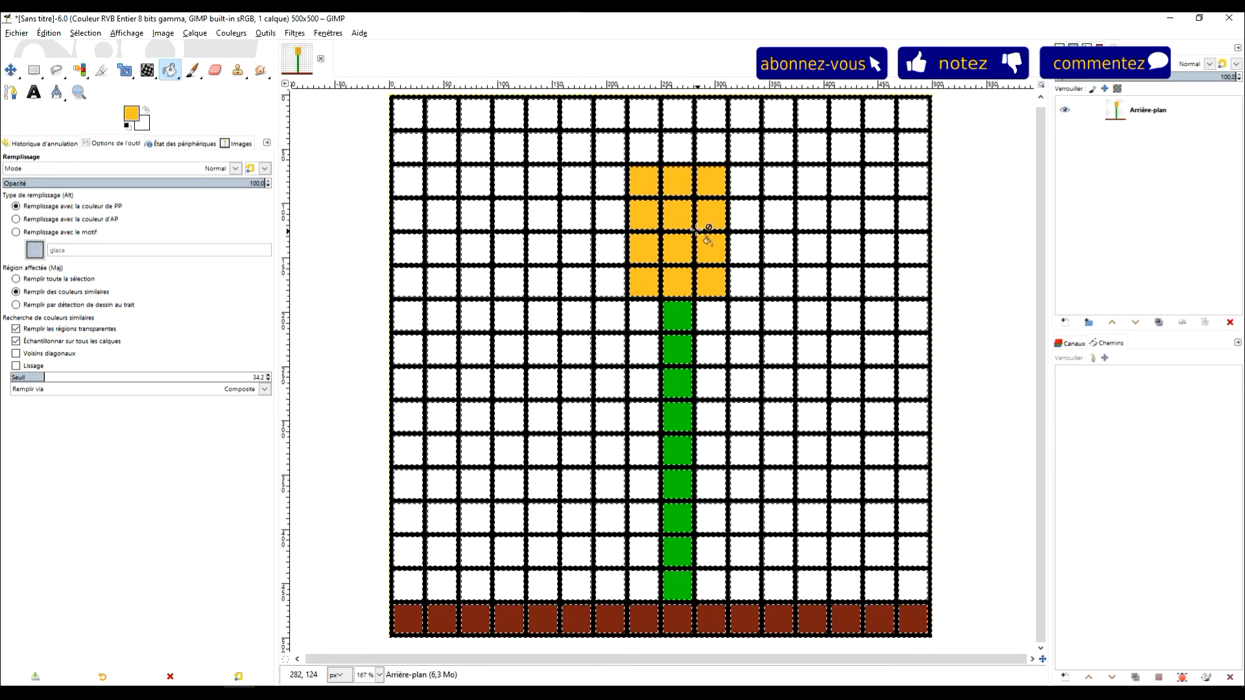
- Fill the two middle cells of the yellow flower head with red ec392c as its centre
click(132, 113)
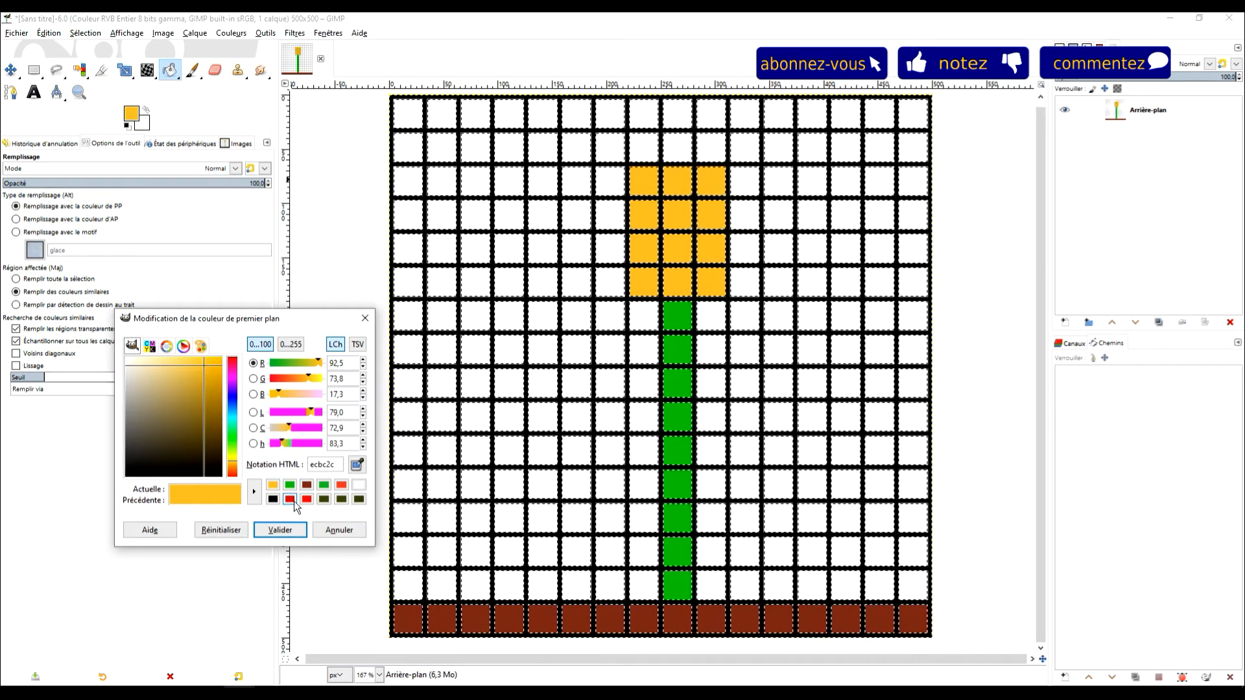
click(341, 484)
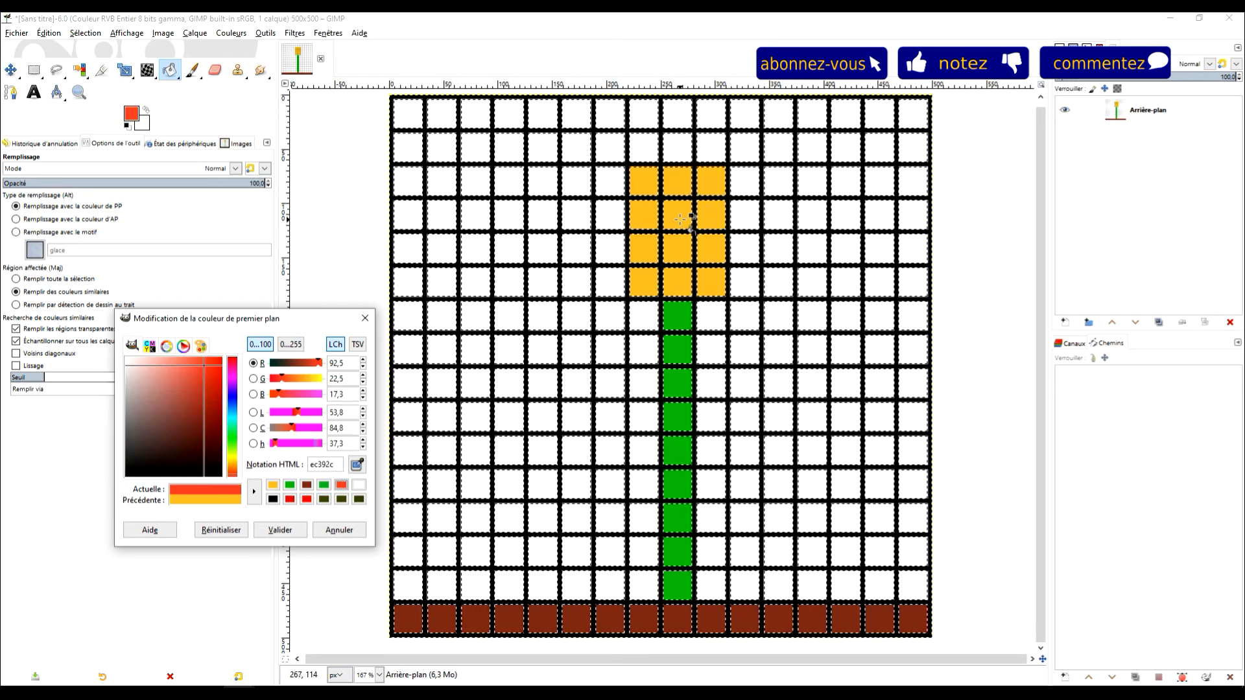
key(Return)
click(677, 216)
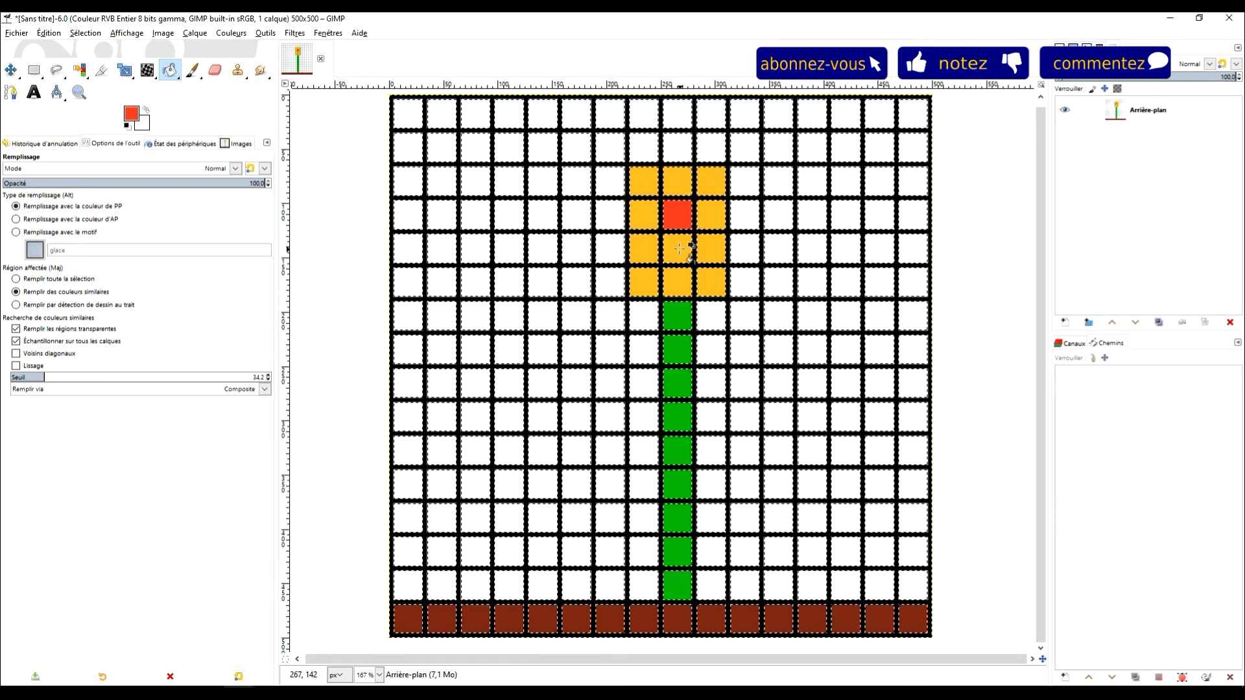
click(677, 248)
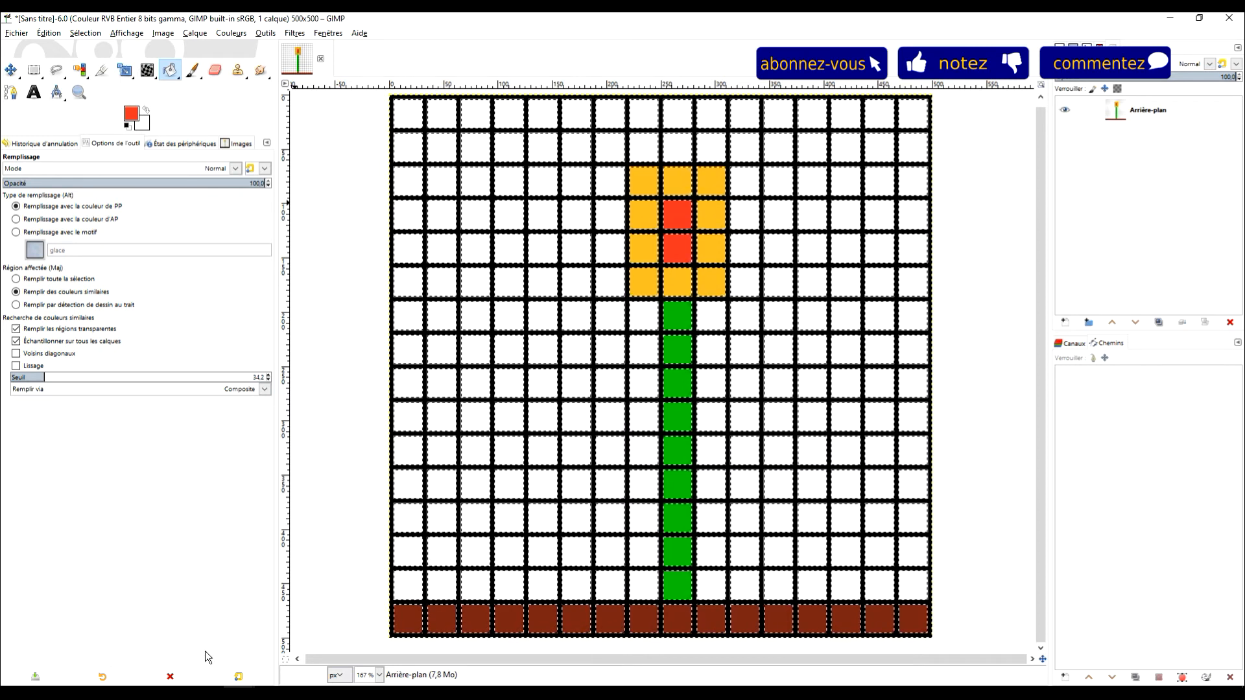
- Return to yellow ecbc2c and fill five cells outlining an open petal at the flower head's upper left
click(271, 691)
click(295, 661)
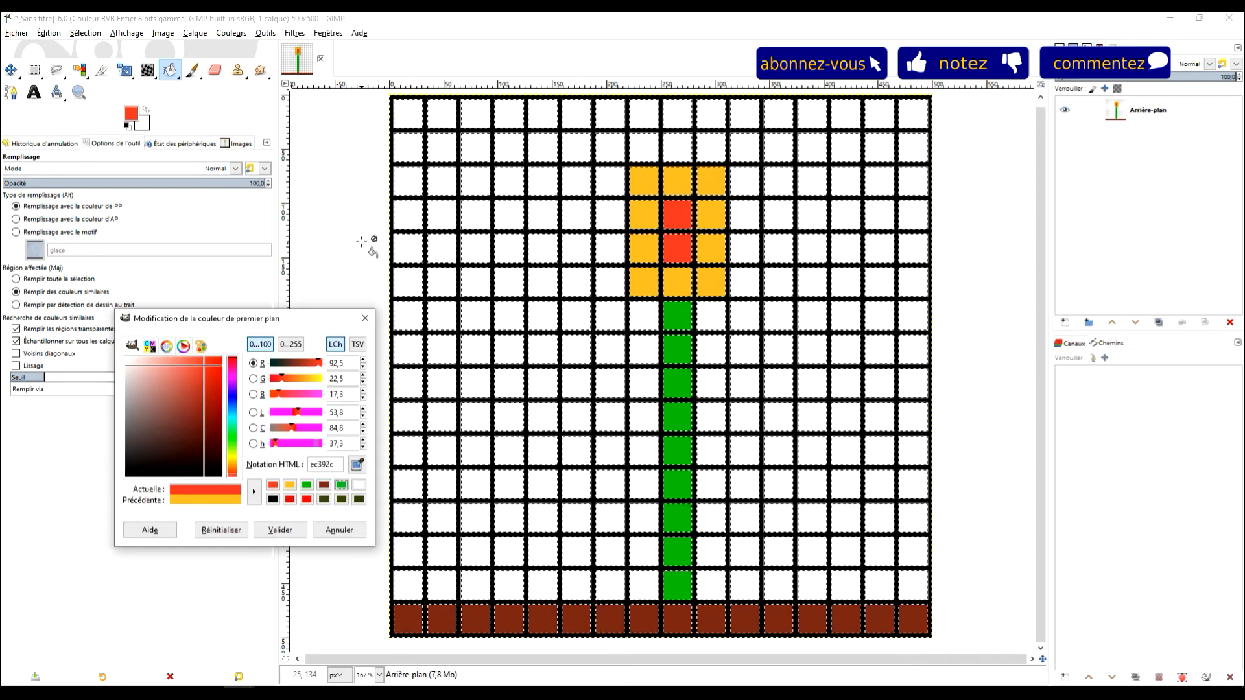
drag(284, 322, 408, 183)
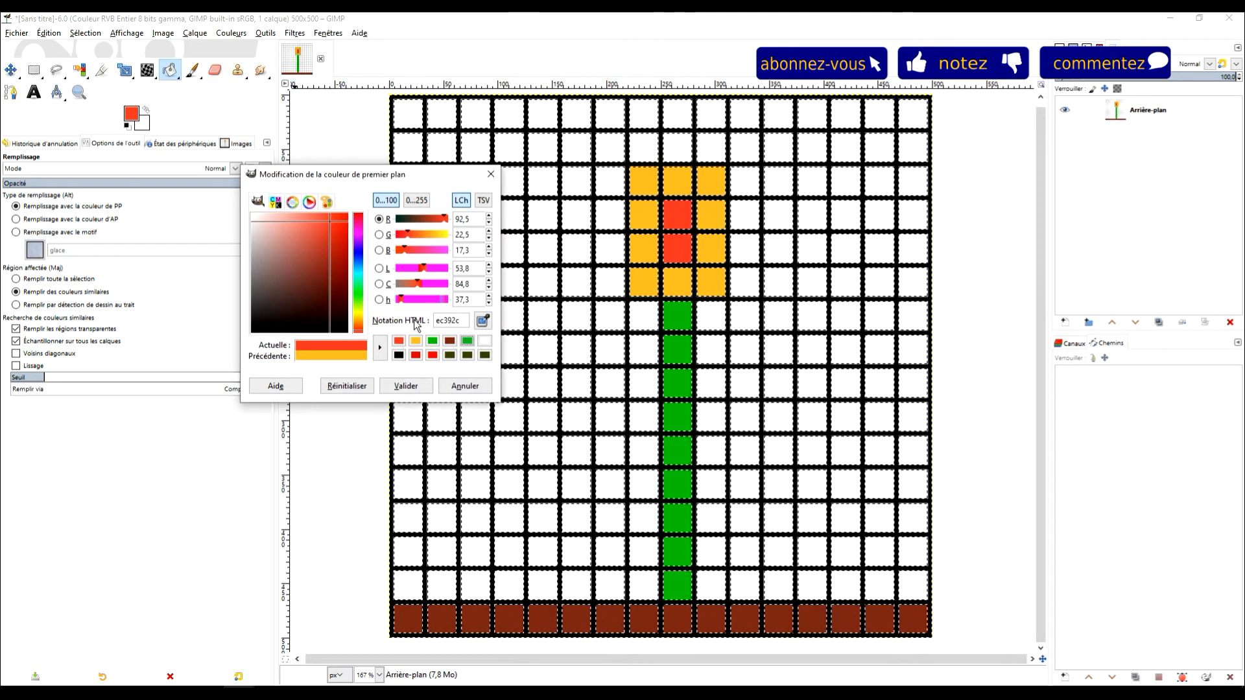
click(415, 342)
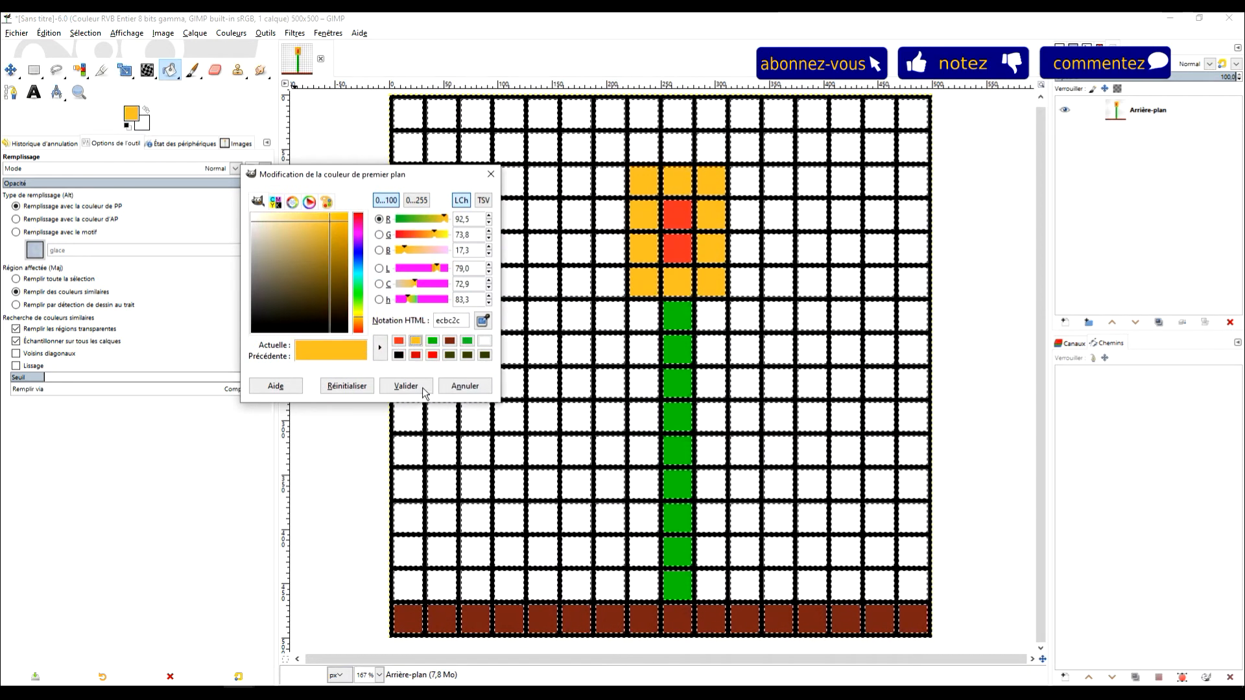
click(406, 386)
click(611, 148)
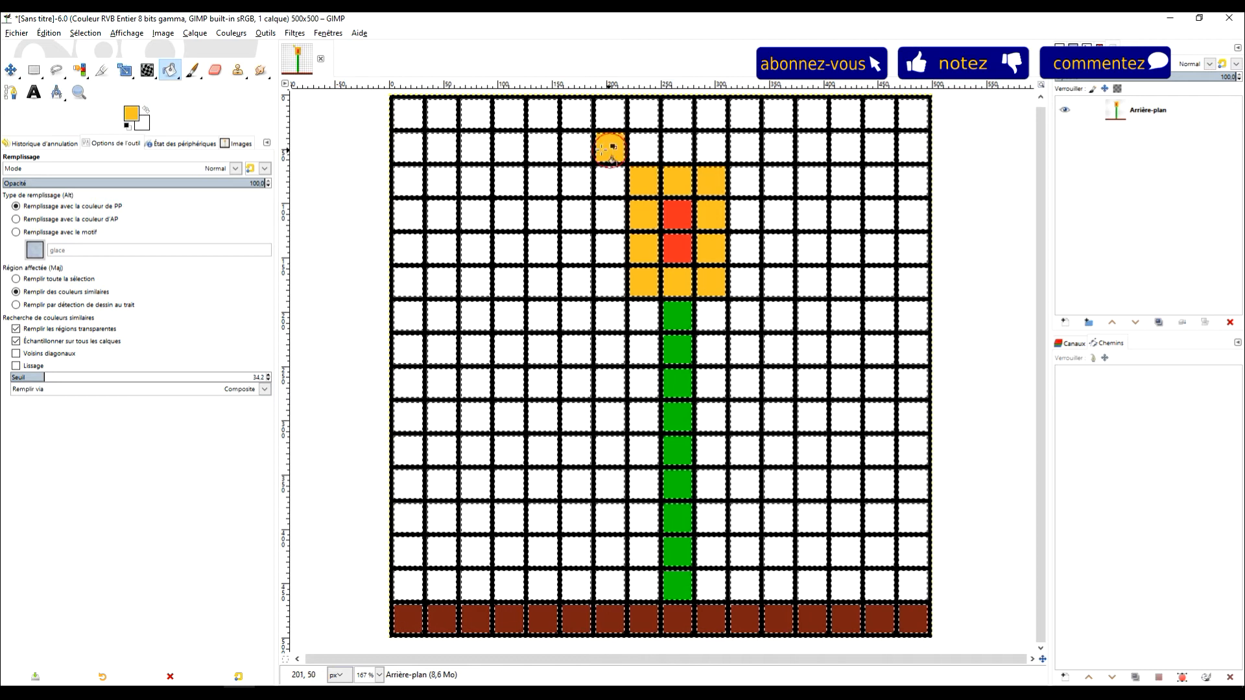
click(576, 147)
click(549, 186)
click(576, 214)
click(608, 240)
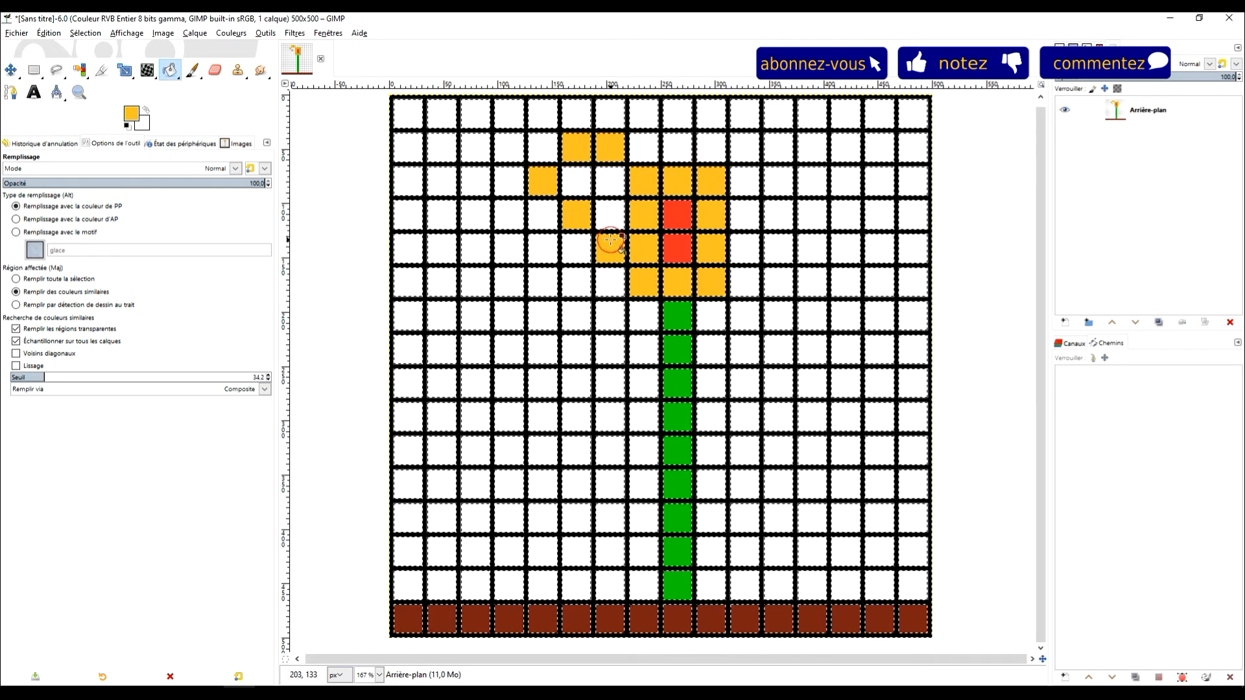
- Fill yellow cells outlining the lower-left petal, one cell on each side of the stem's tip, and the matching petals on the right
click(573, 284)
click(544, 316)
click(566, 350)
click(613, 349)
click(645, 315)
click(712, 315)
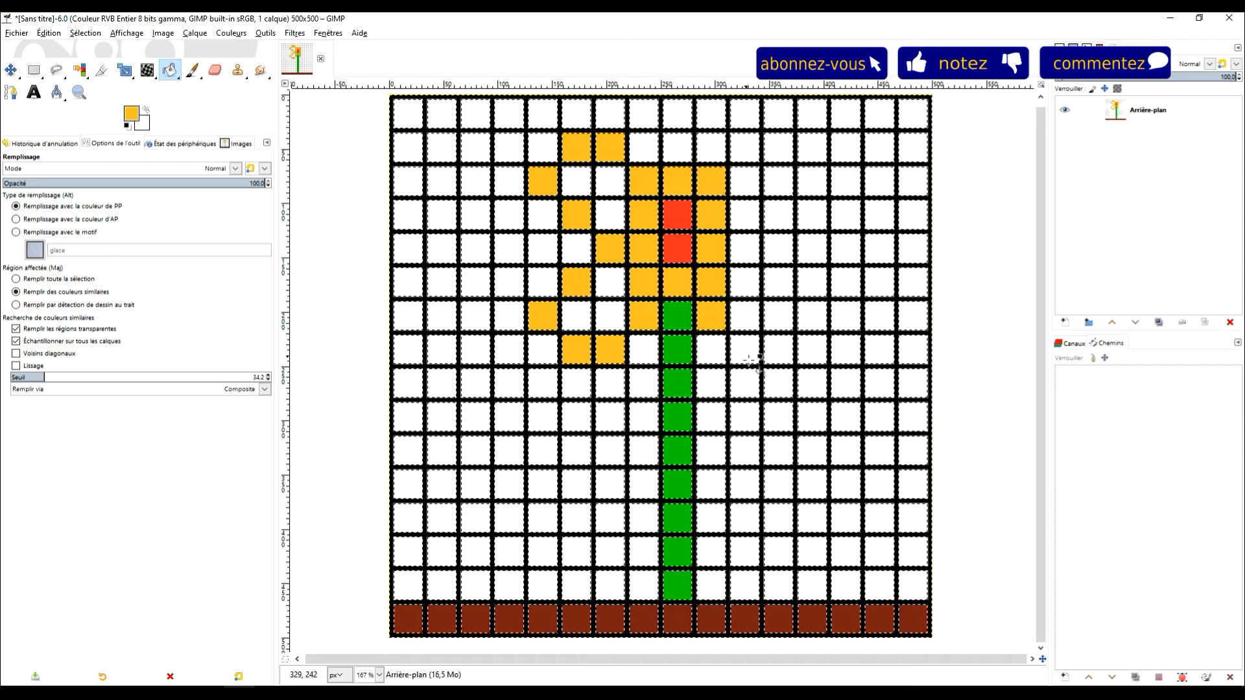
click(813, 319)
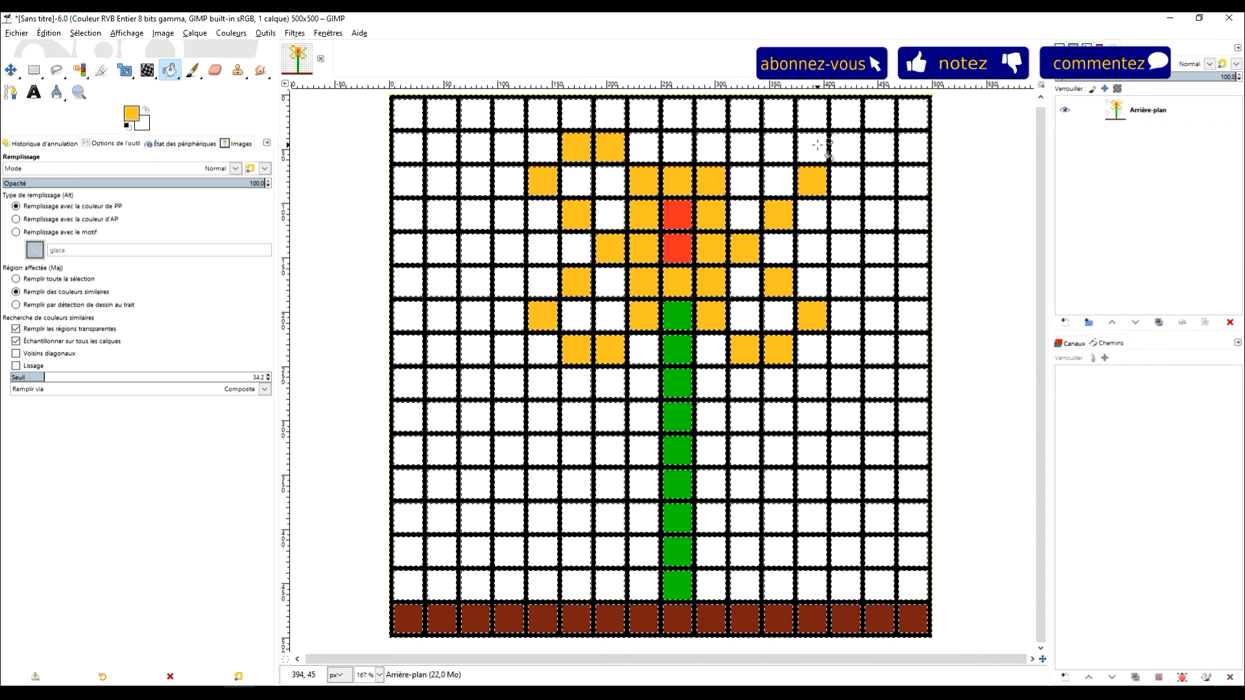
- Extend the flower with yellow: three cells in the top row, pointed tips at both sides, and one cell on each side of the stem
click(711, 115)
click(644, 116)
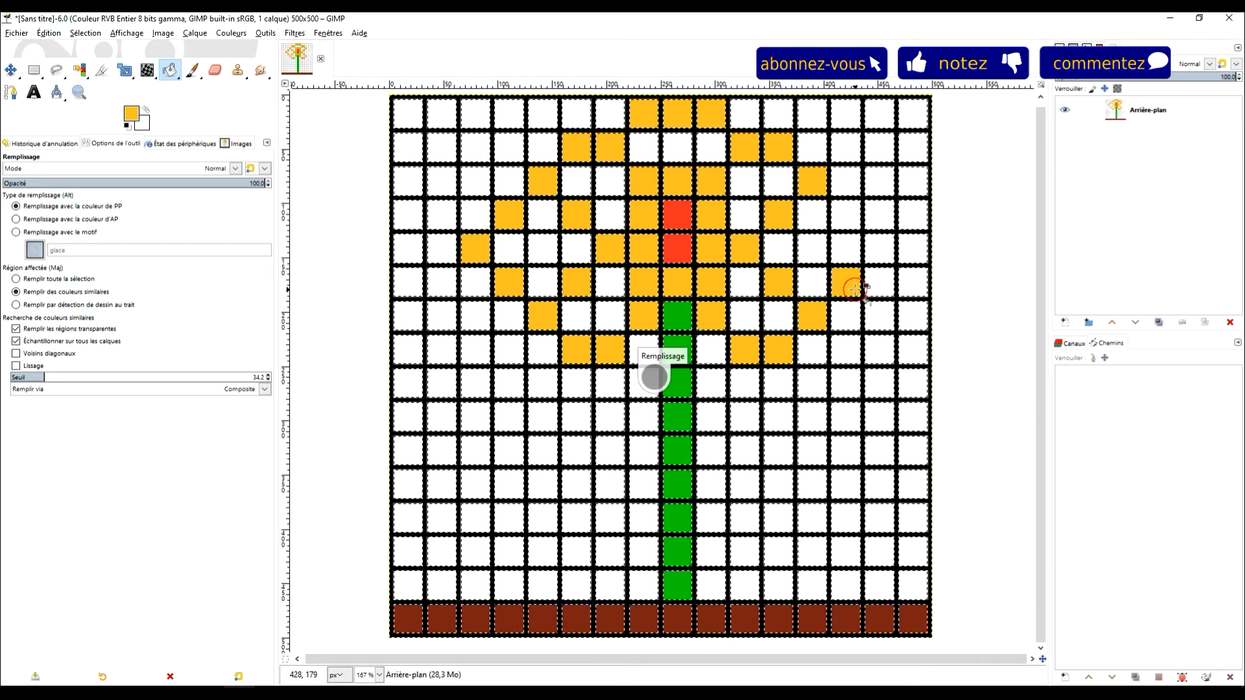
click(850, 212)
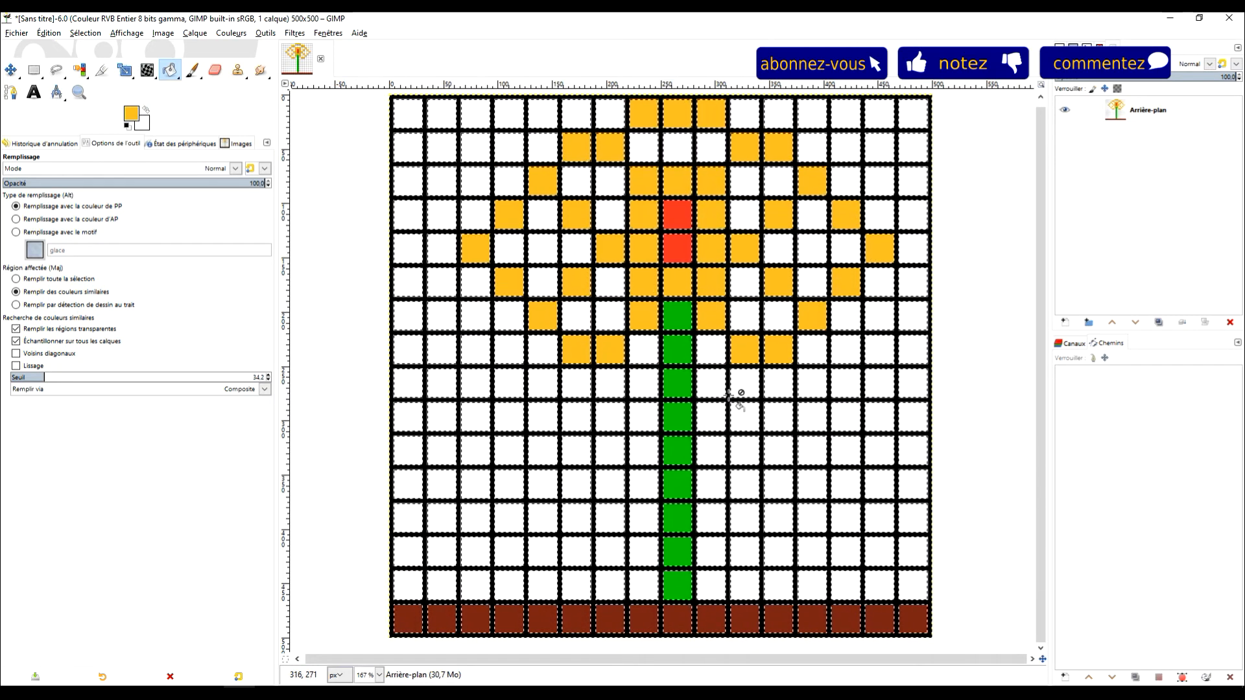
click(635, 385)
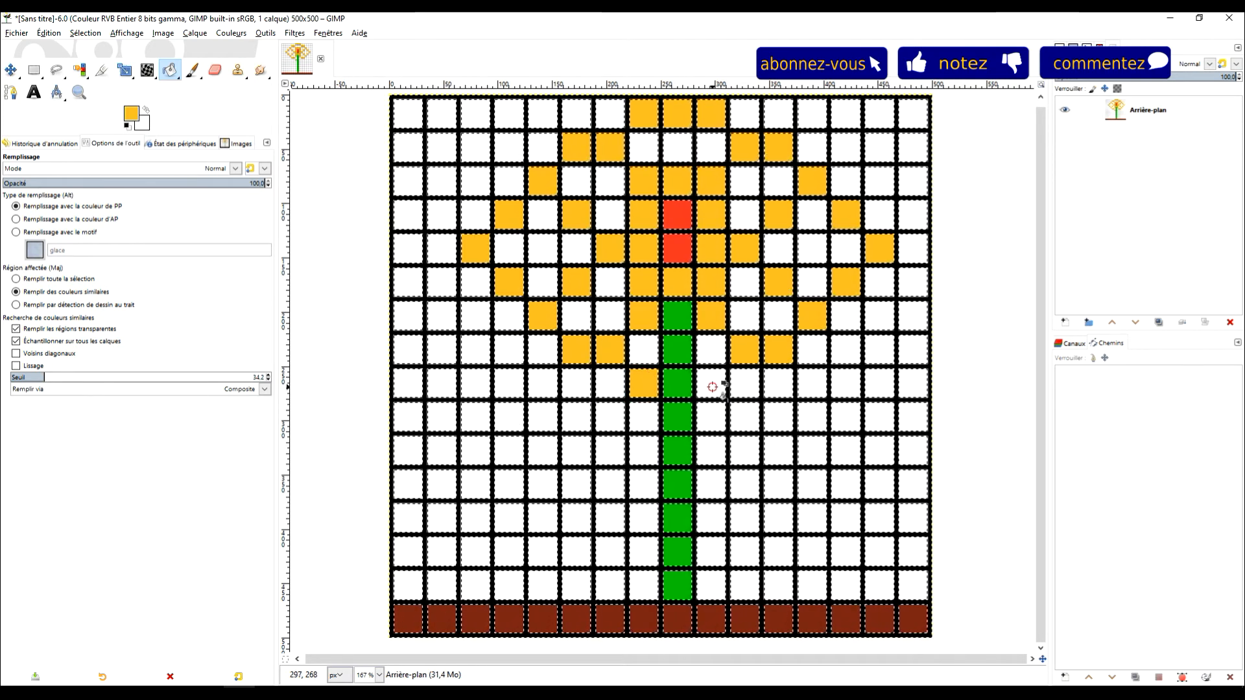
click(722, 383)
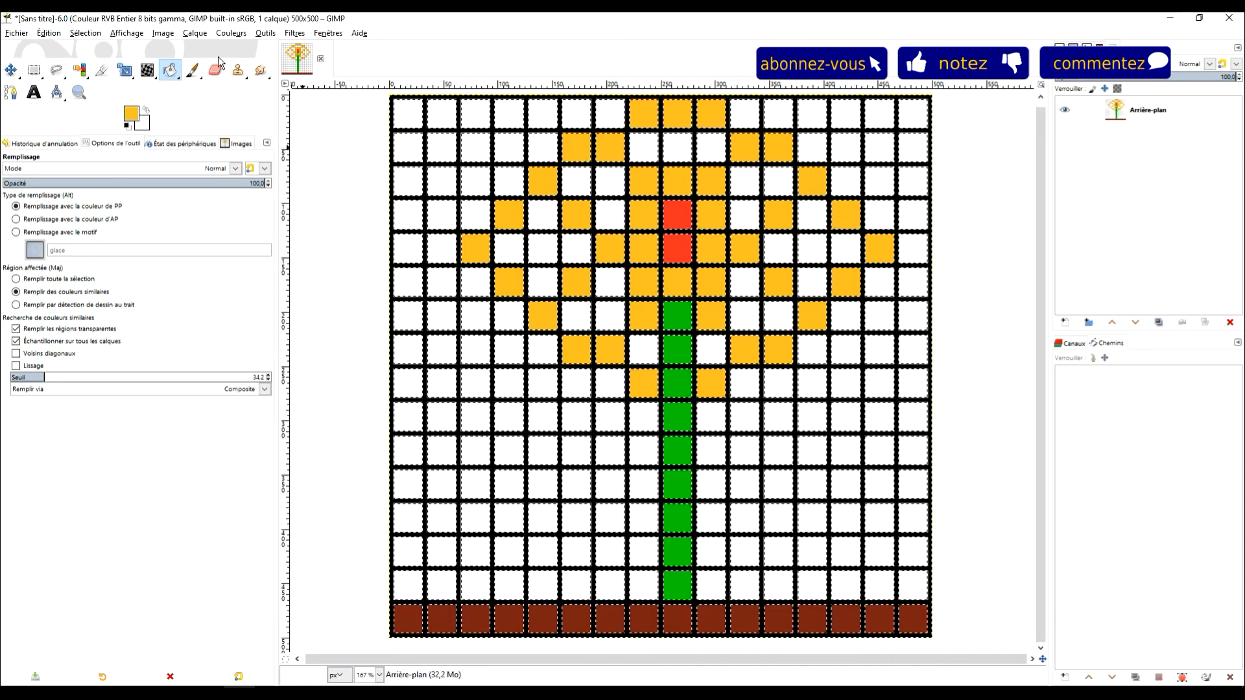
- Switch to white and erase the three top-row cells, the side tips, the lowest cells beside the stem and the petals' outer cells
click(146, 109)
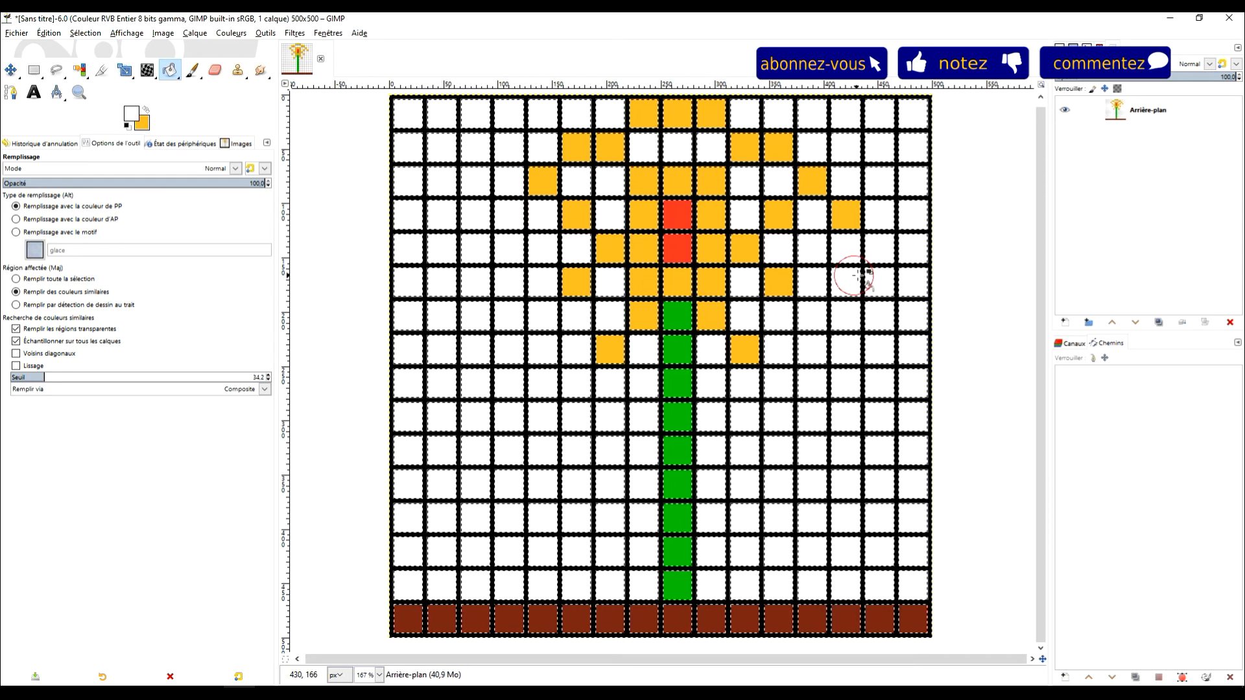
click(708, 114)
click(676, 114)
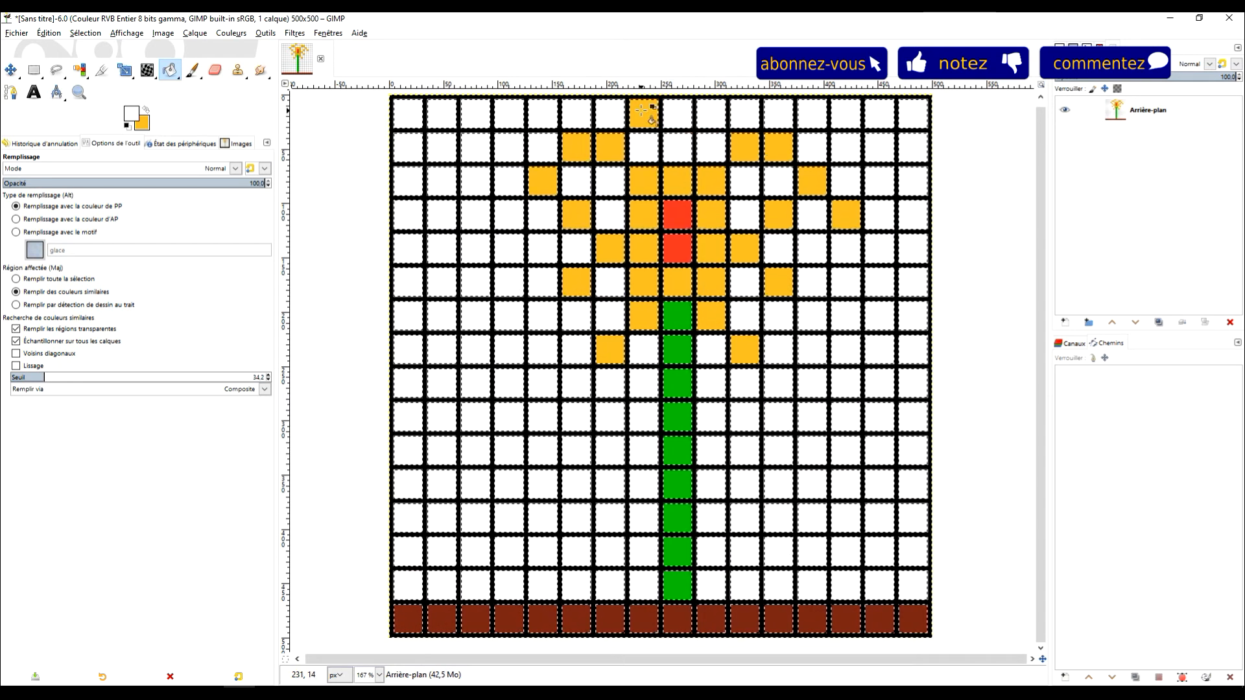
click(645, 113)
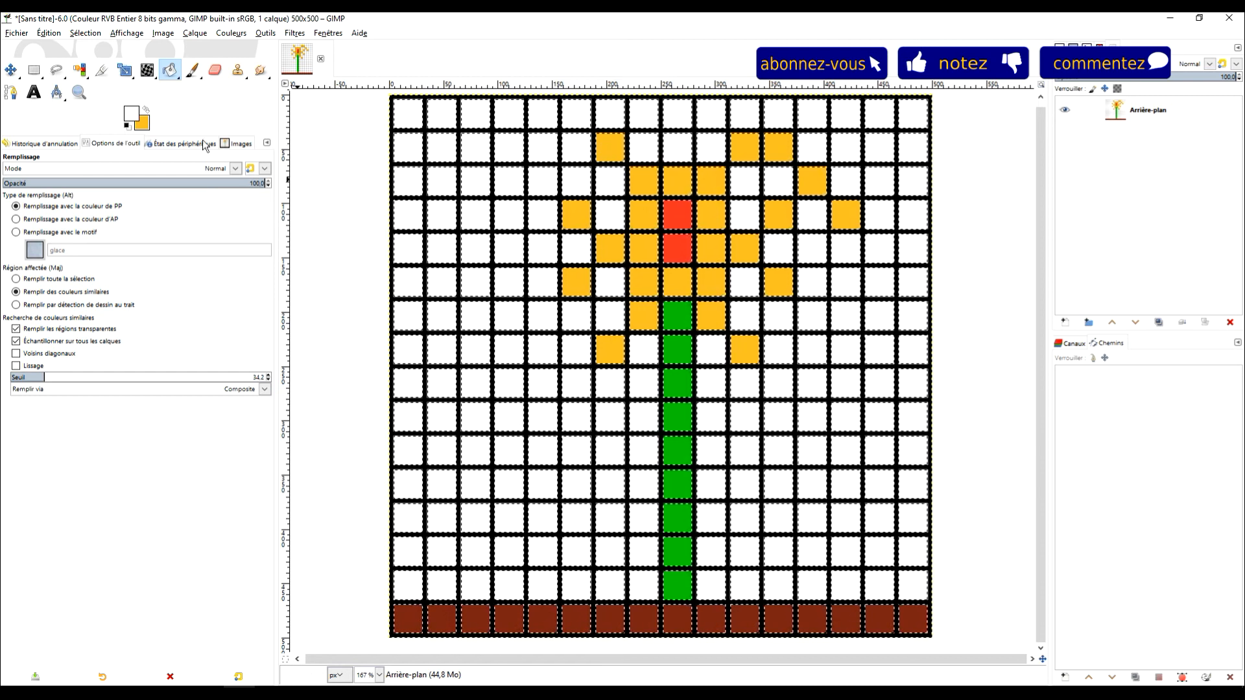
- Switch back to yellow and fill the third-row and seventh-row cells in the sixth and twelfth columns to tighten the petals
key(x)
click(610, 148)
click(574, 180)
click(577, 315)
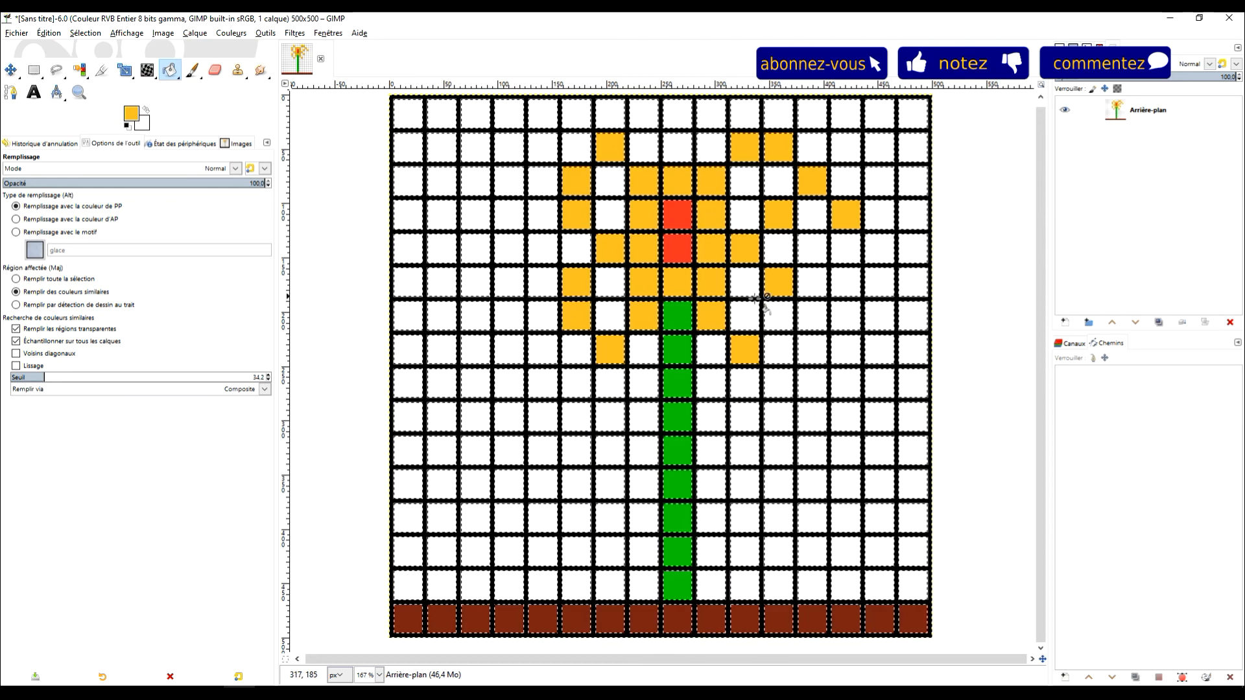
click(770, 316)
click(770, 180)
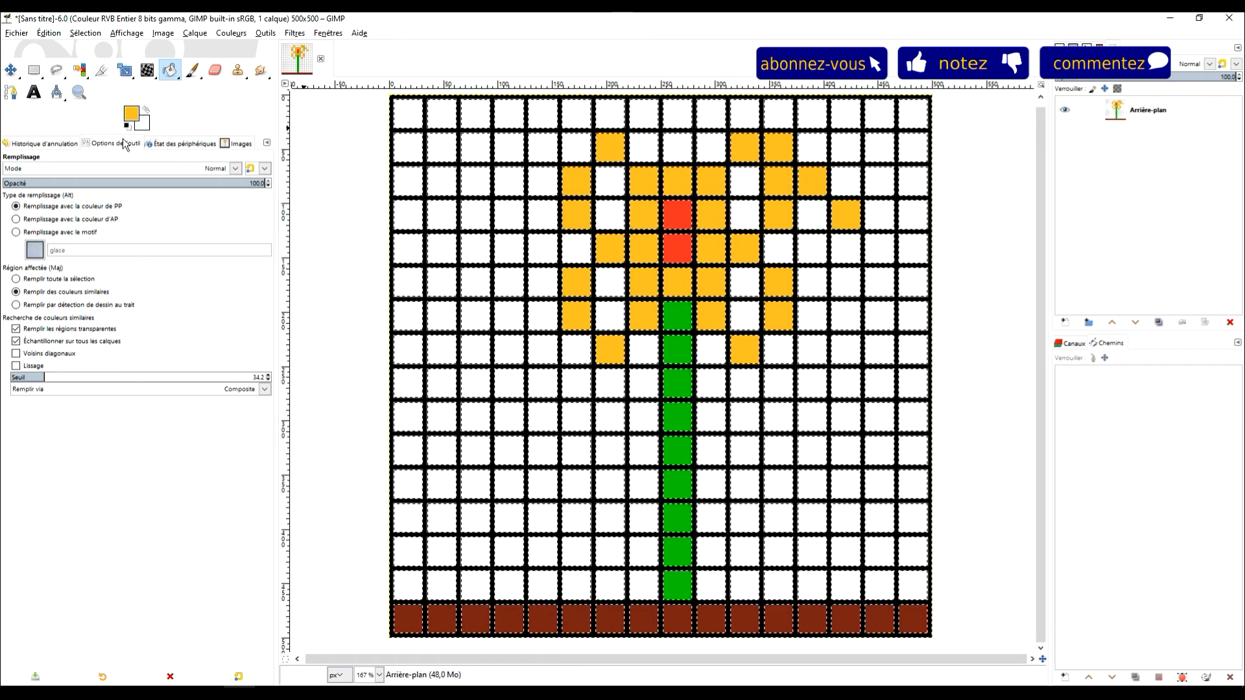
- Switch to white and erase the stray outer cells at the upper right and the flower head's two upper corner cells
click(146, 108)
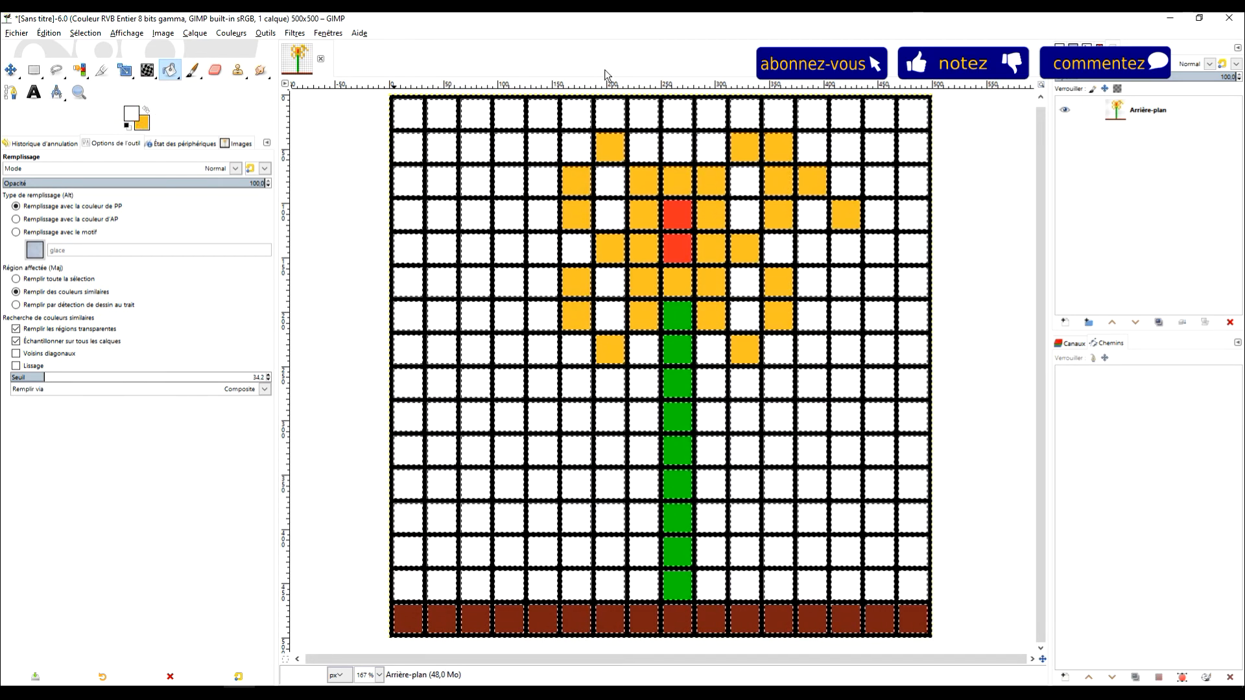
click(846, 212)
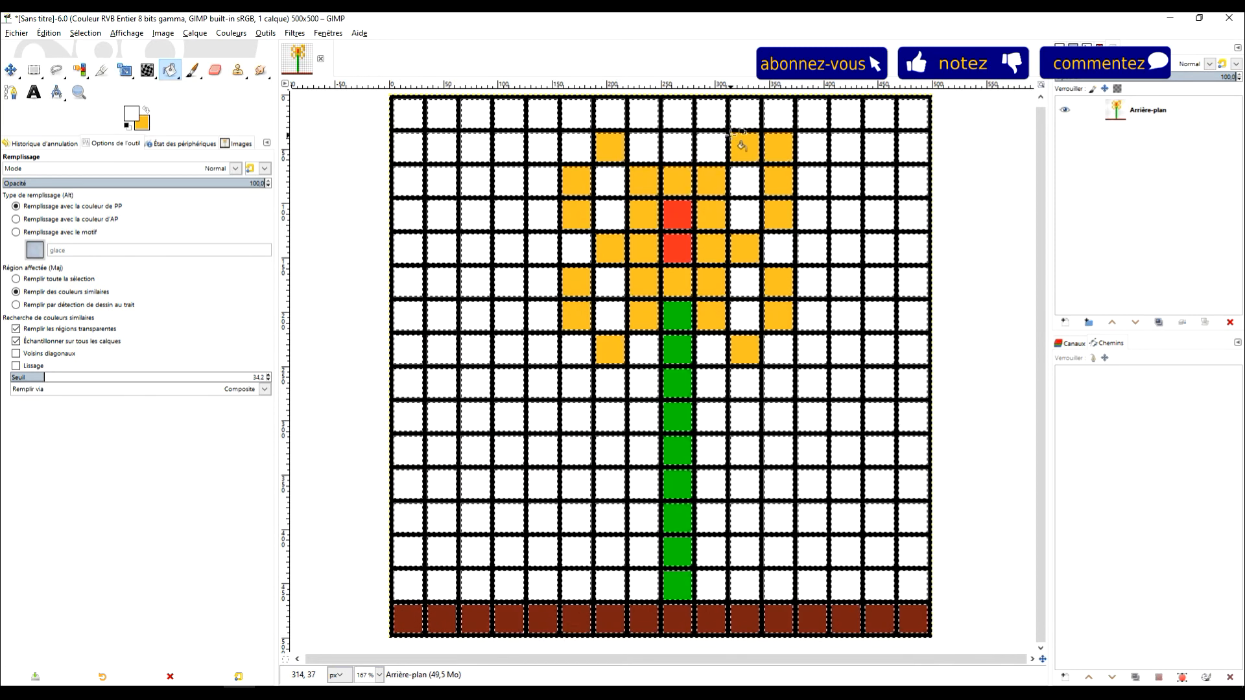
click(650, 181)
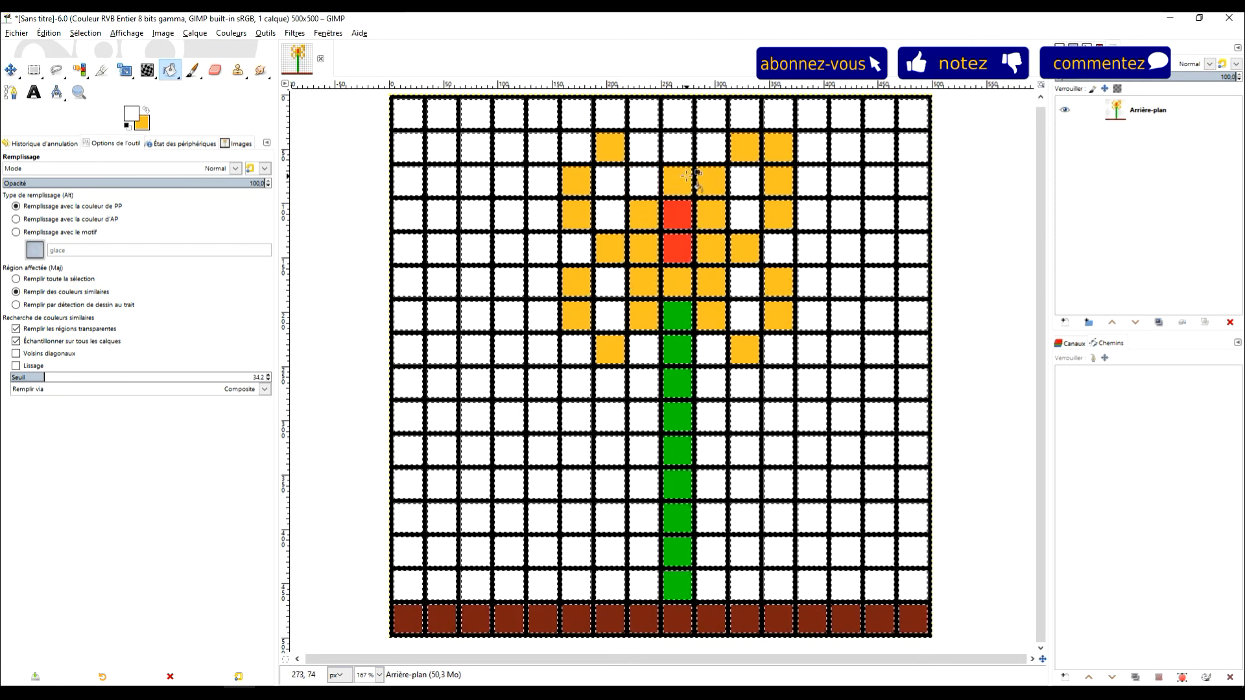
click(715, 173)
click(774, 174)
key(ctrl+z)
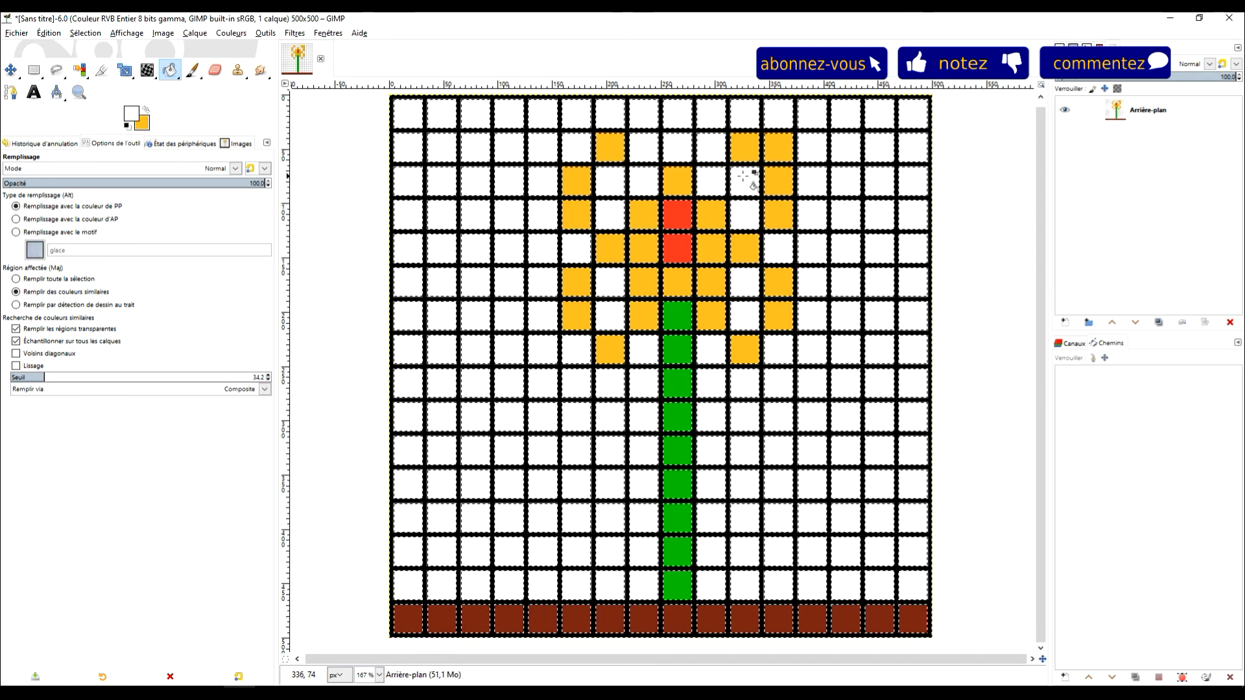
- Erase the second-row petal cells with white, and fill a yellow arch of seven third-row cells topped by three centred cells
click(615, 152)
click(777, 147)
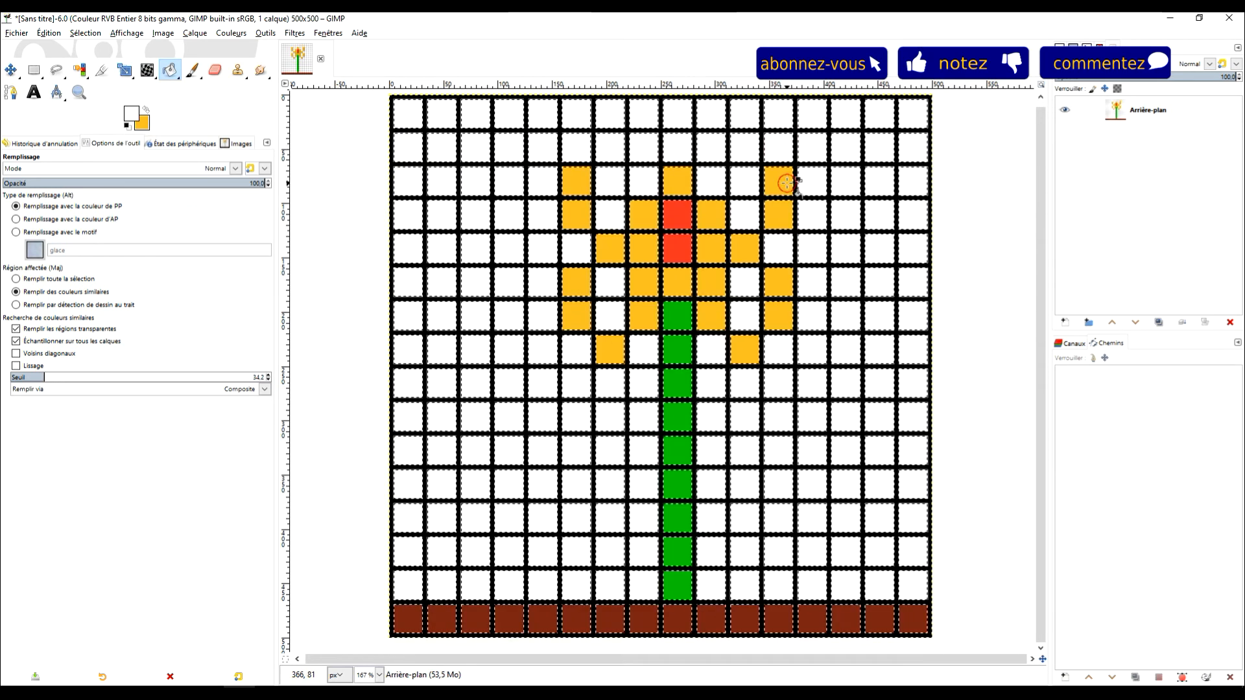
click(778, 182)
click(147, 110)
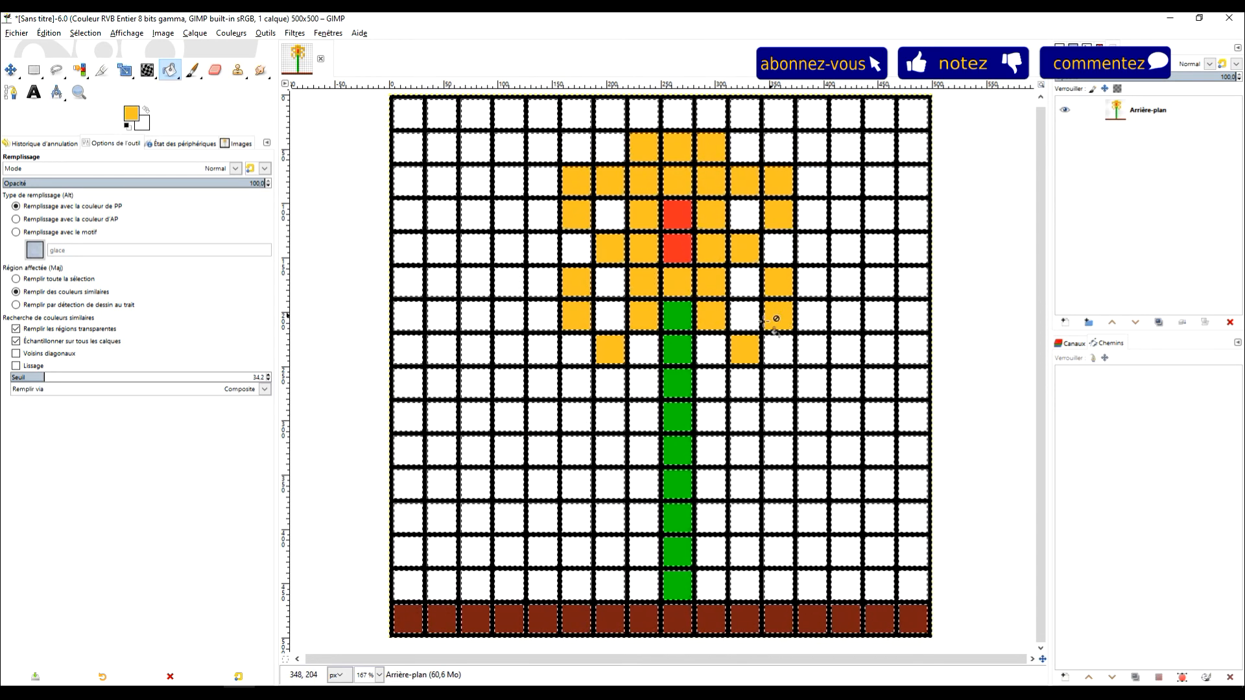
- Fill two diagonal leaves of two cells each with the stem's green, the right leaf higher on the stem than the left one
click(133, 115)
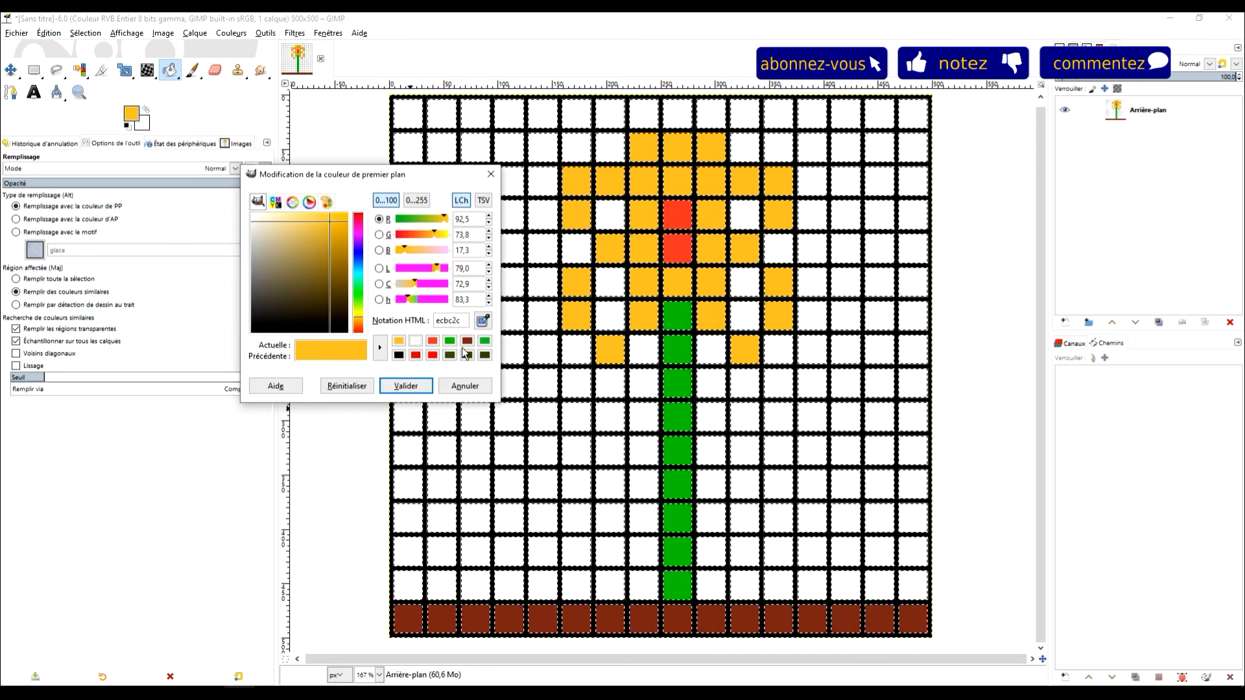
click(450, 341)
click(406, 386)
click(712, 451)
click(745, 416)
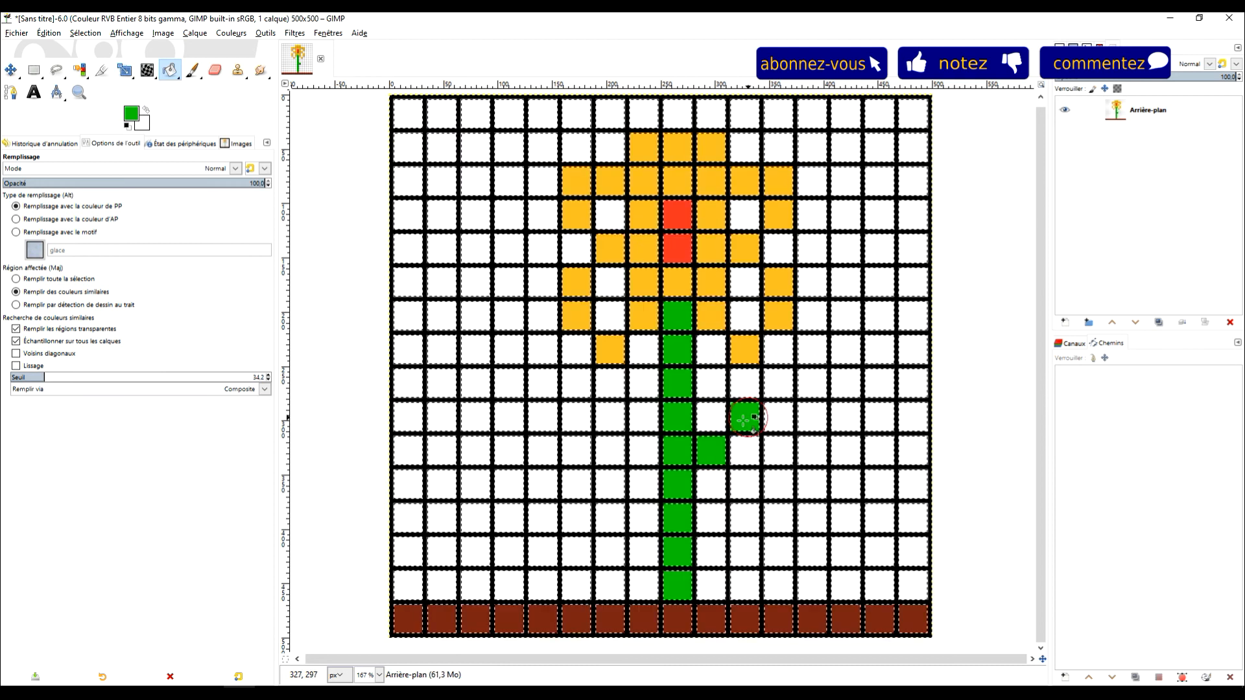
click(651, 525)
click(609, 483)
- Reset the foreground and background colours to black and white, and remove the selection from the image
key(d)
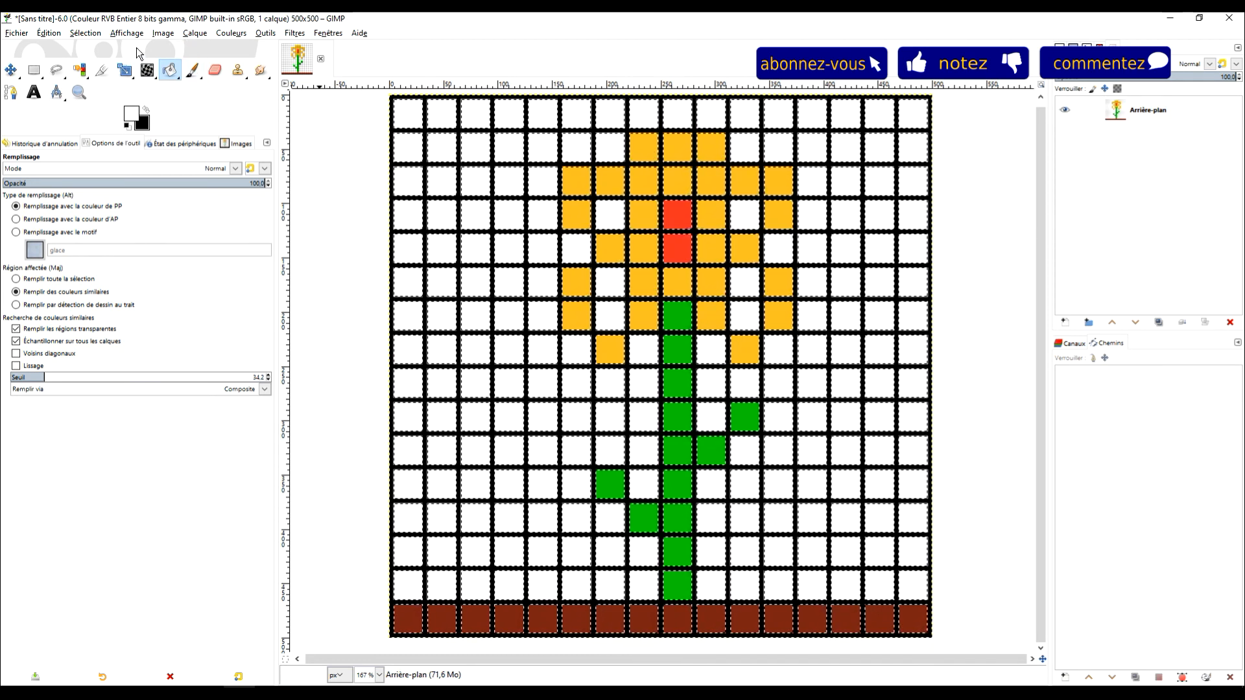
click(94, 33)
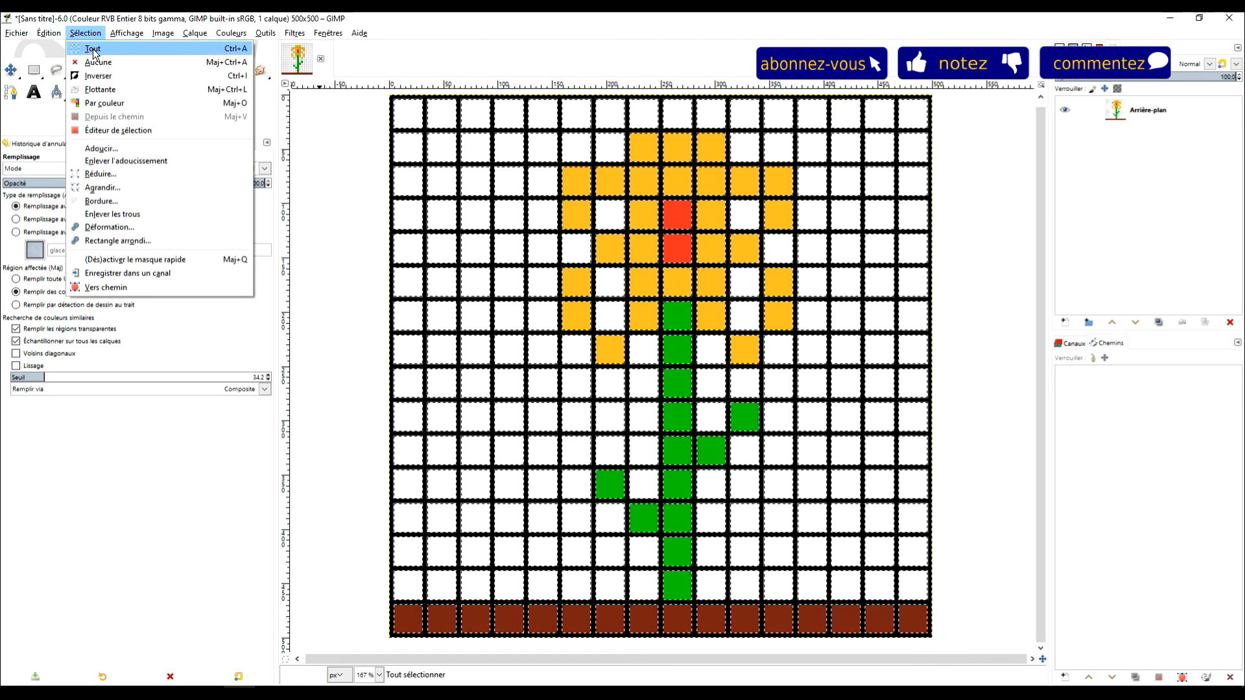
click(98, 62)
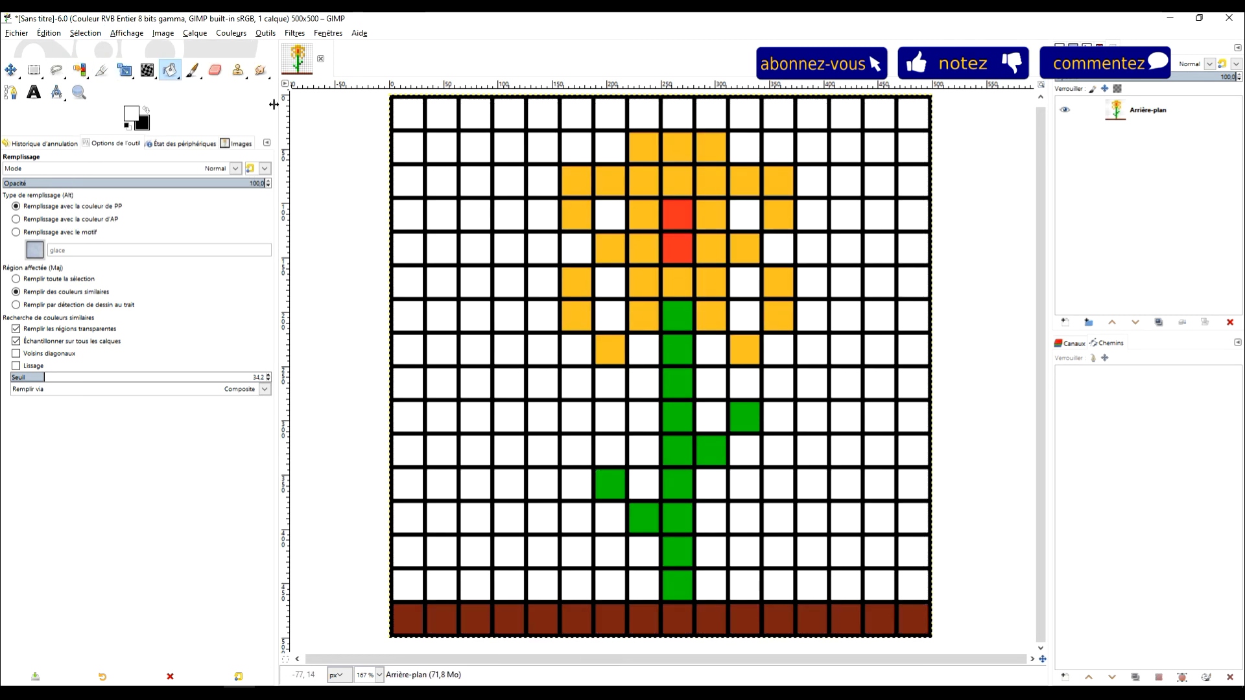
- Start exporting the flower image and name the export file fleur.jpg, replacing the png extension with jpg
click(18, 33)
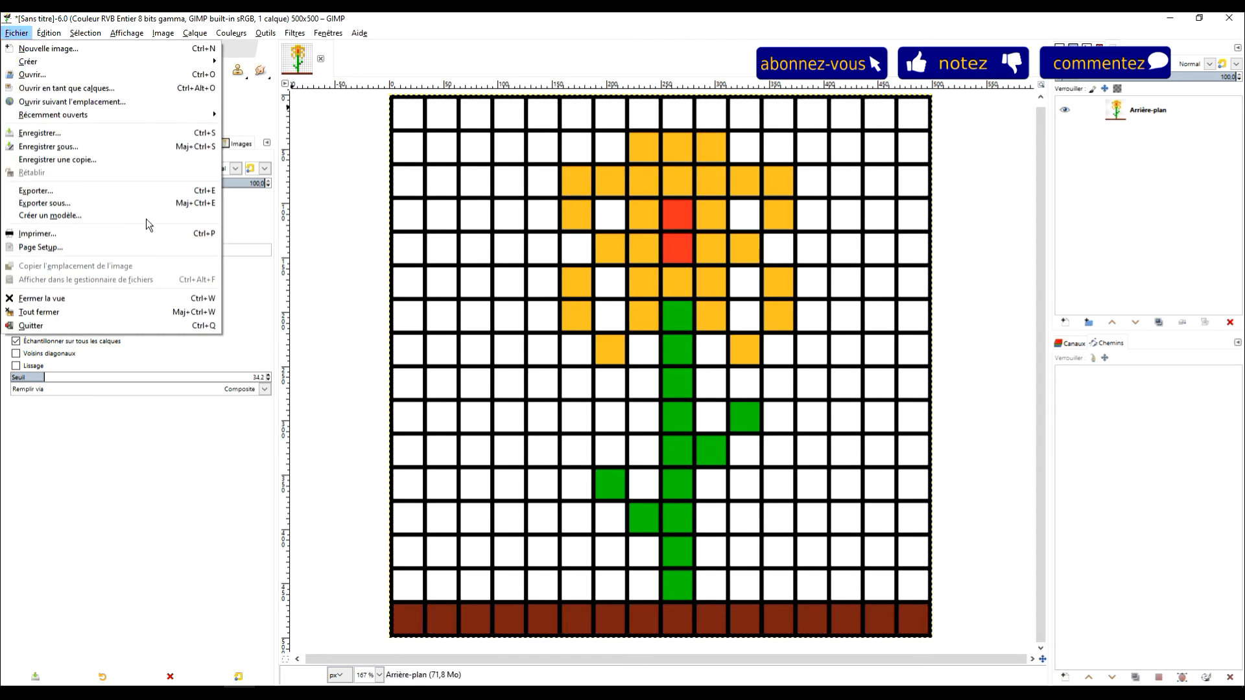
click(146, 192)
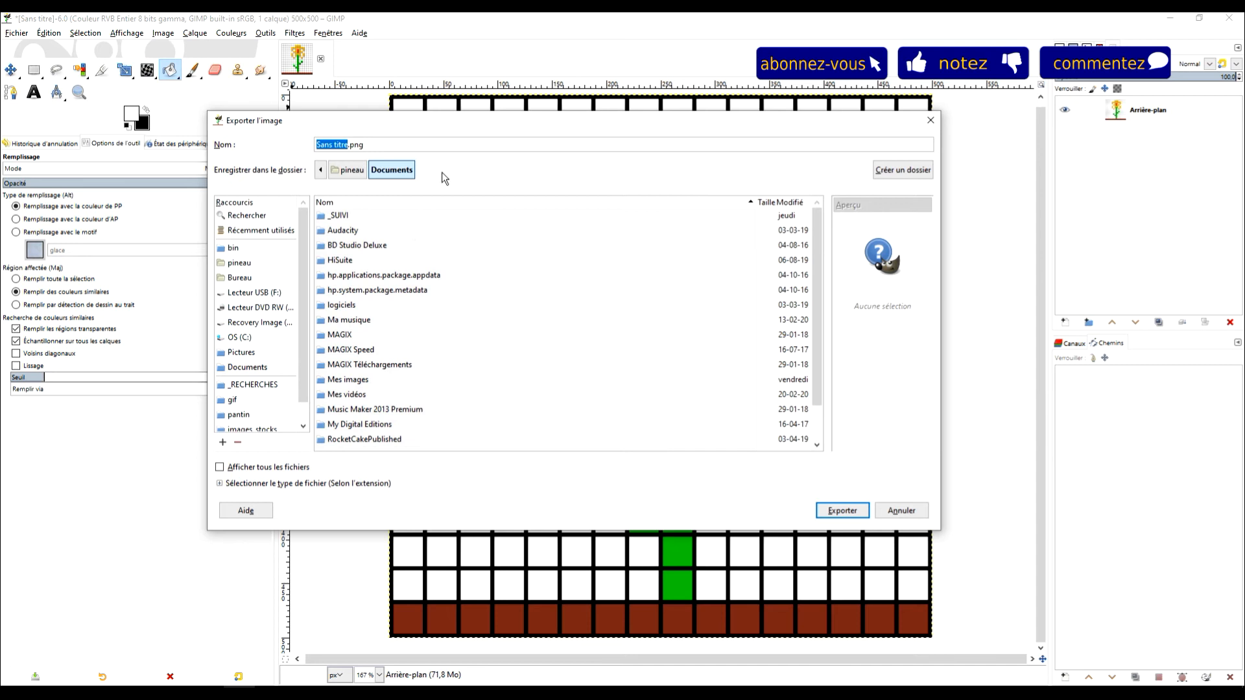
text(fleur)
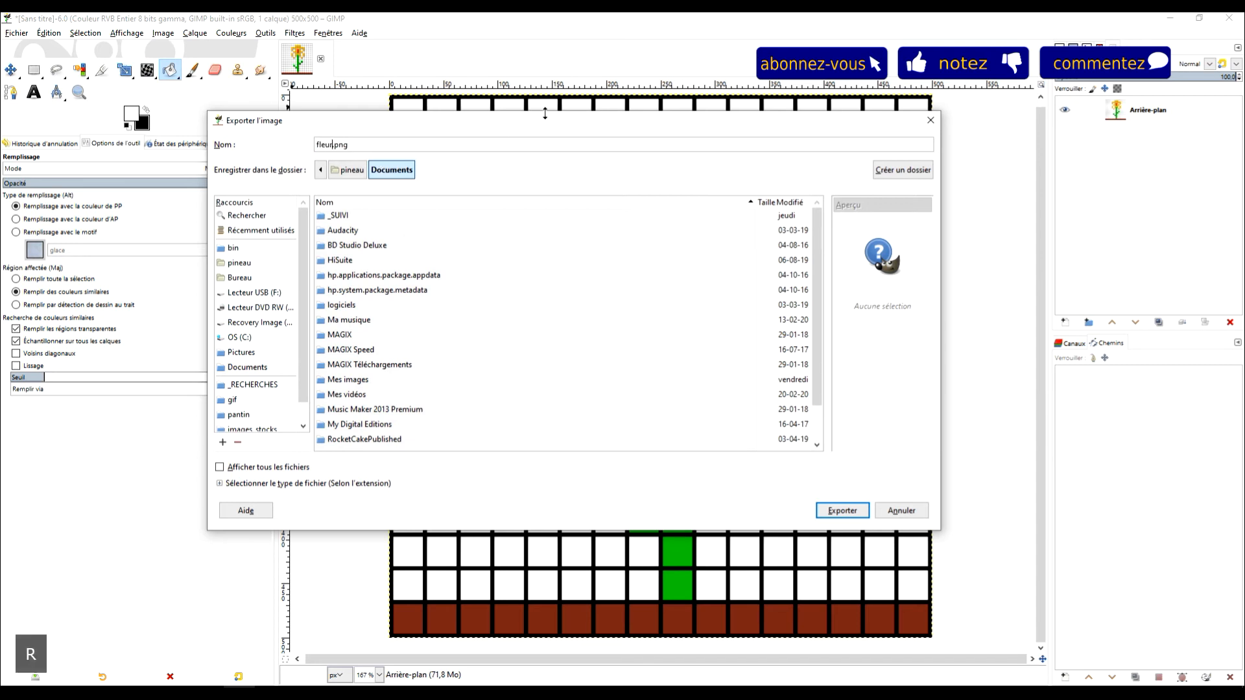
key(Right)
key(Right)
key(Right)
key(Right)
key(shift+Left)
key(shift+Left)
key(shift+Left)
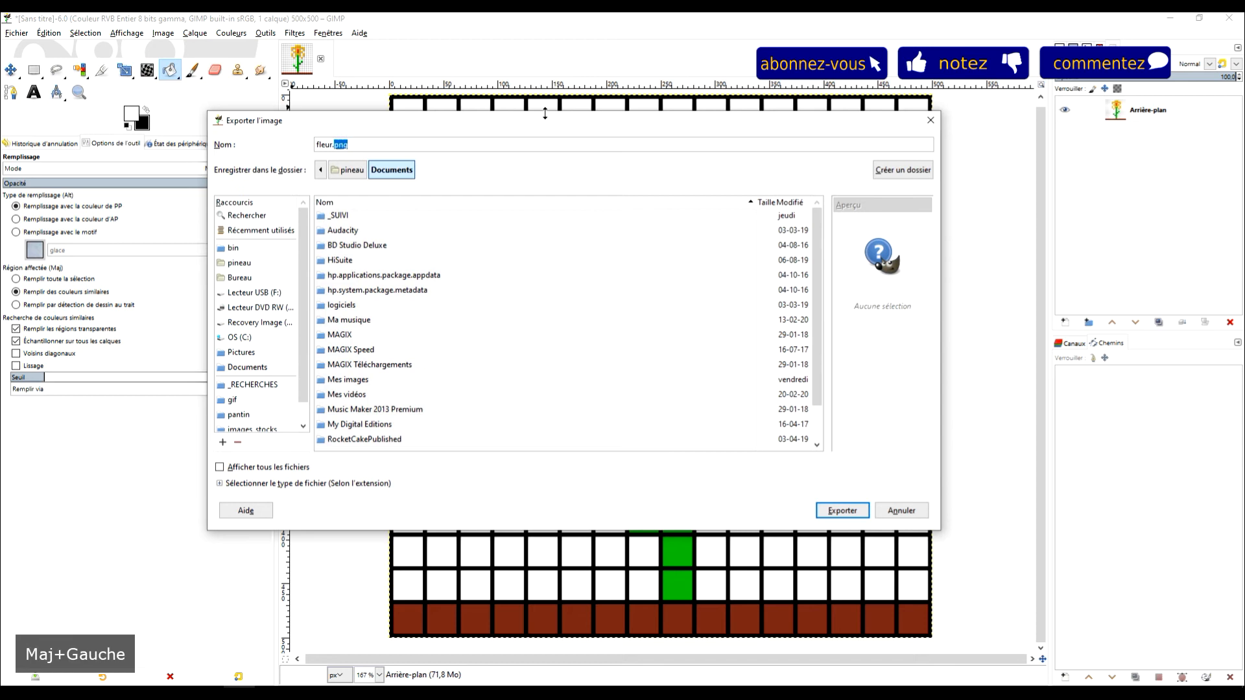
text(jpg)
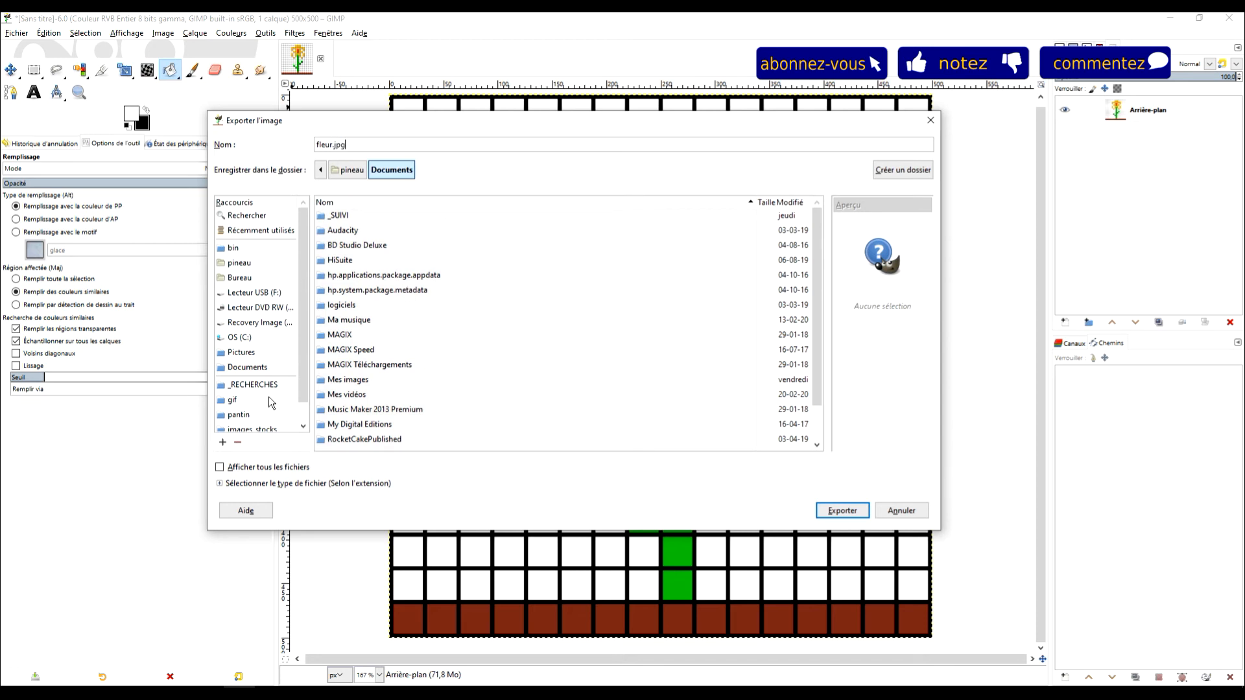
- Create a pixelart folder inside the GIMP folder of groupes privés FACEBOOK and export the JPEG there at quality 90
scroll(268, 395, down, 1)
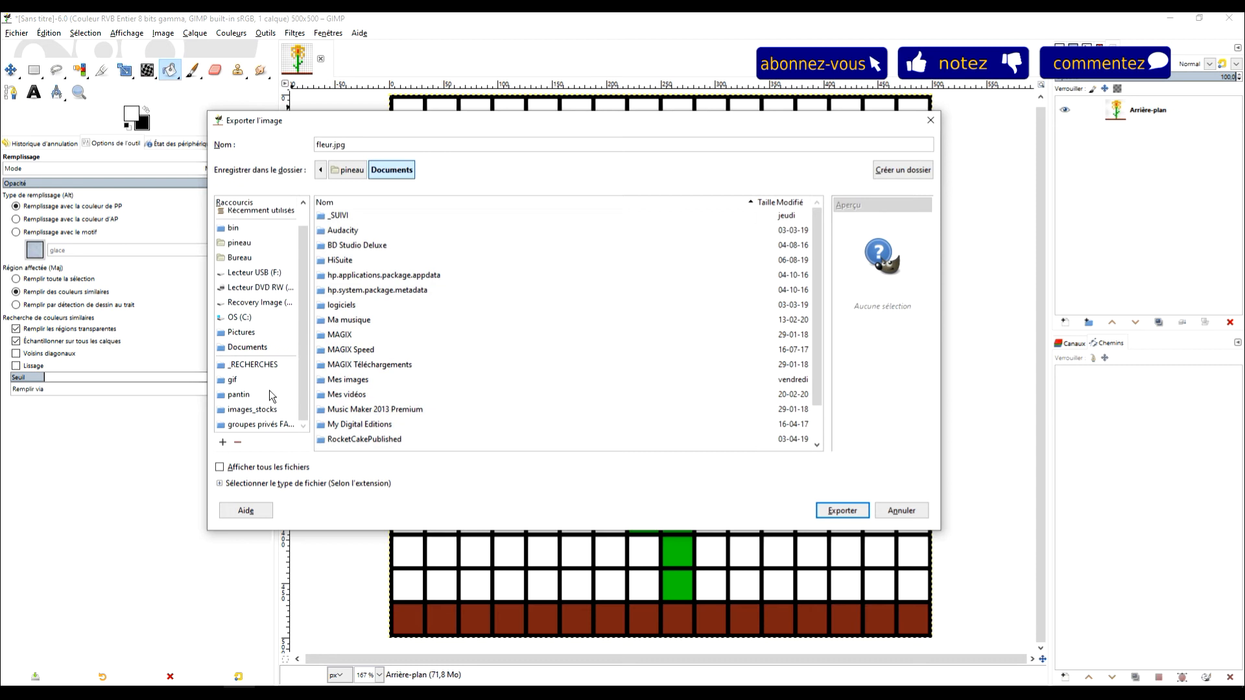
click(277, 425)
double_click(342, 289)
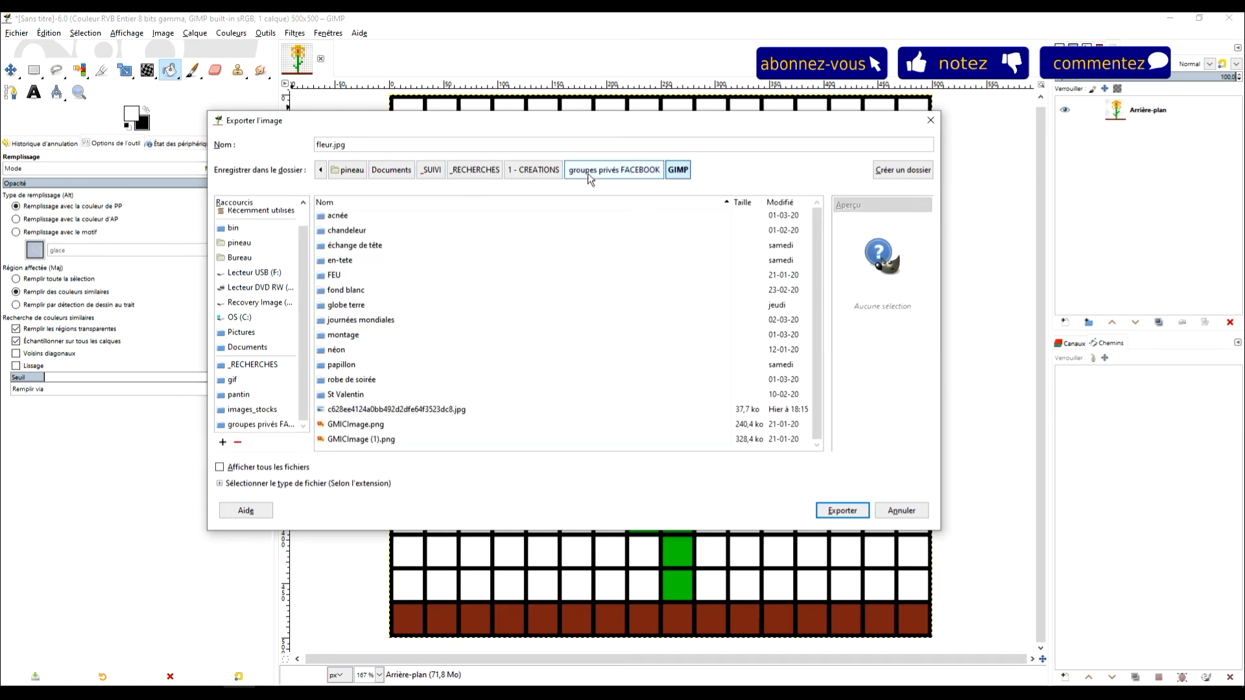
click(903, 169)
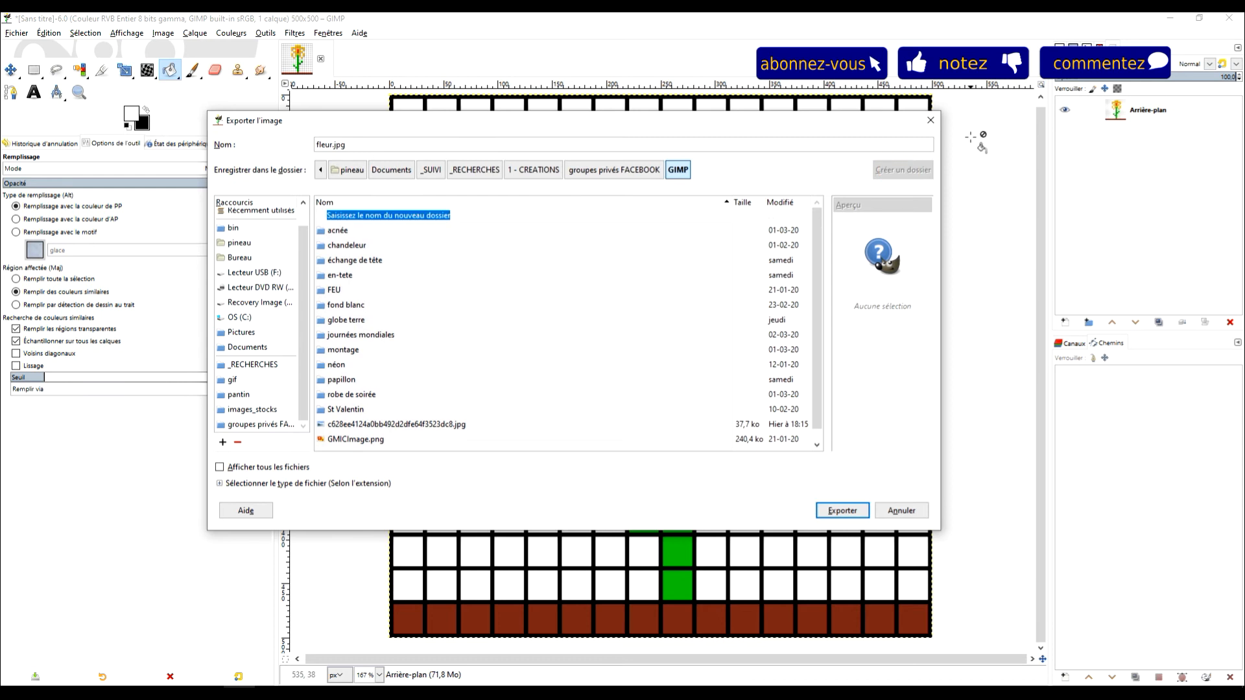
text(pixelart)
key(Return)
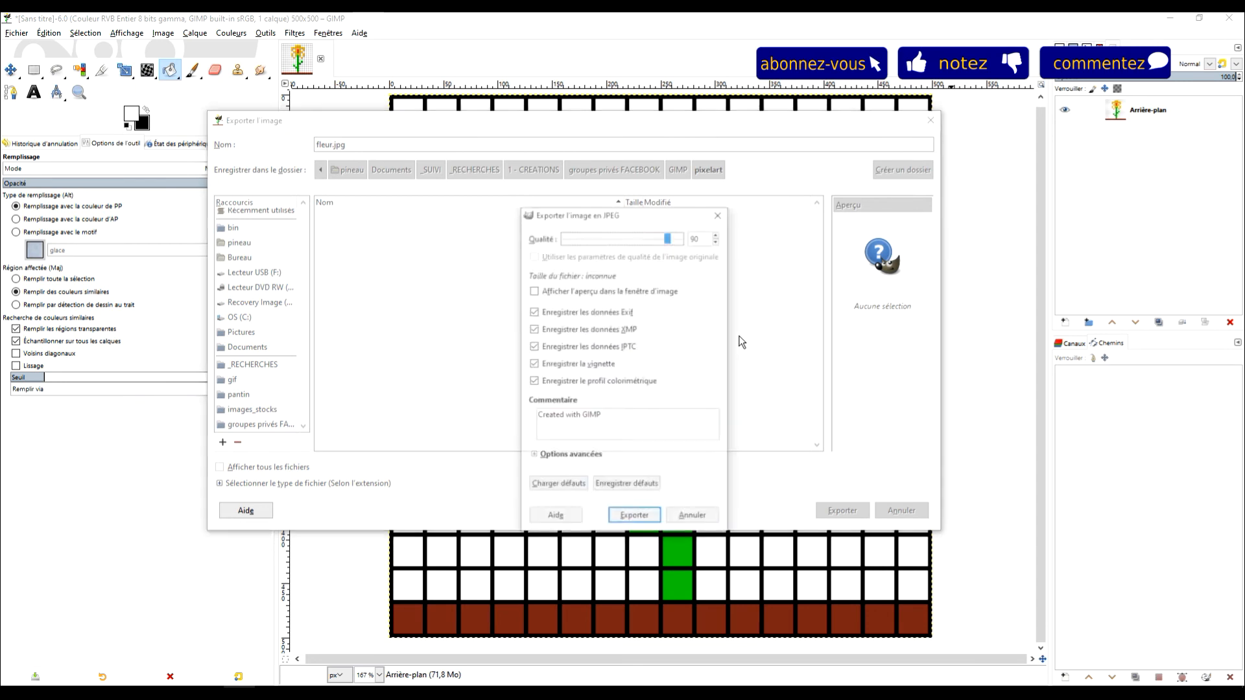
click(650, 514)
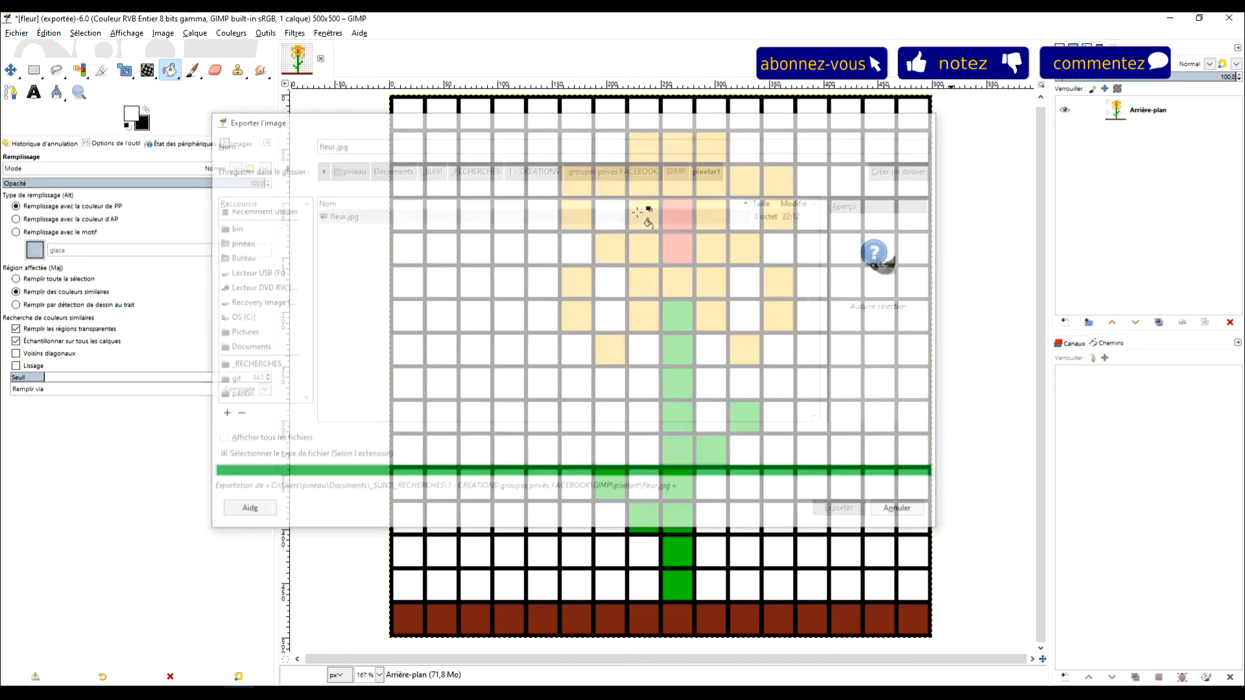
- Switch to File Explorer, go to the pixelart folder under groupes privés FACEBOOK > GIMP, and preview the exported fleur image
mouse_move(141, 686)
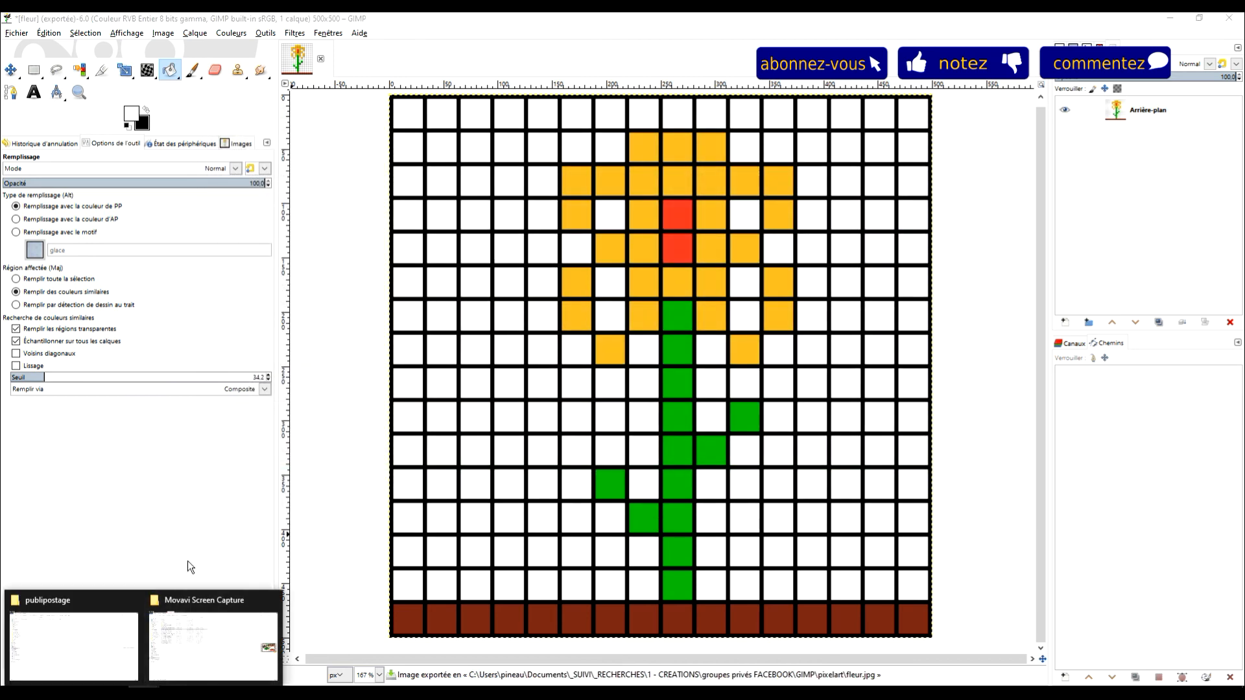
click(114, 629)
click(398, 53)
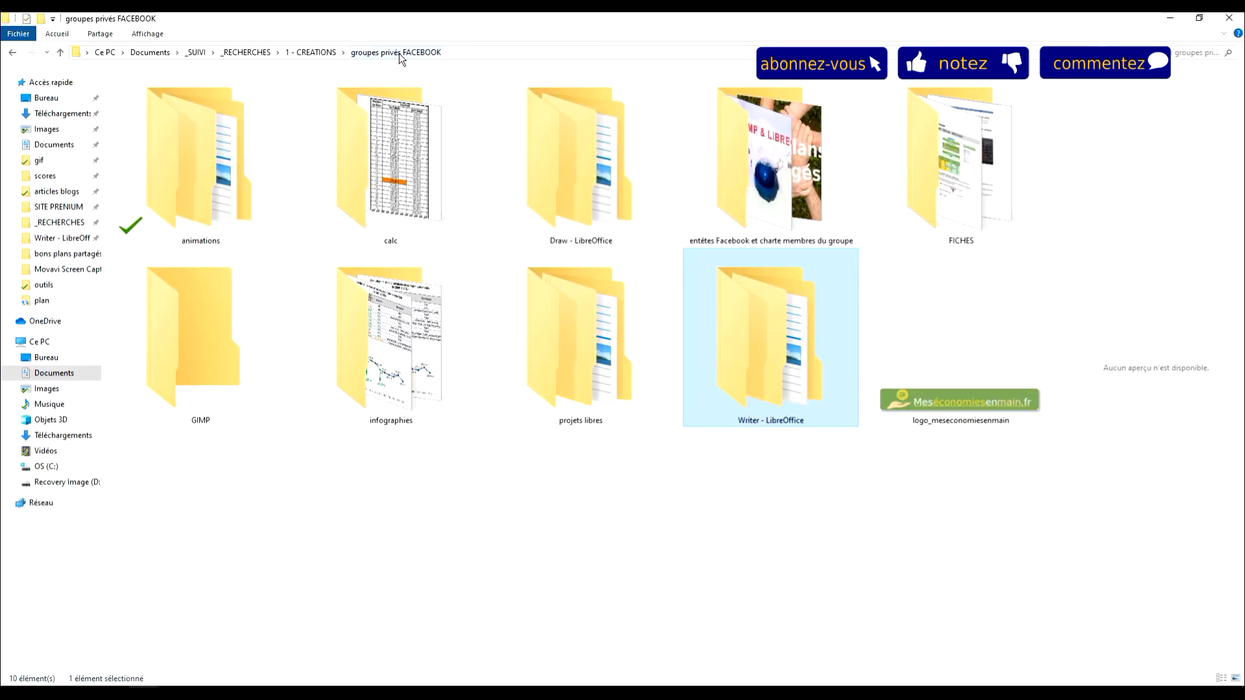
double_click(208, 333)
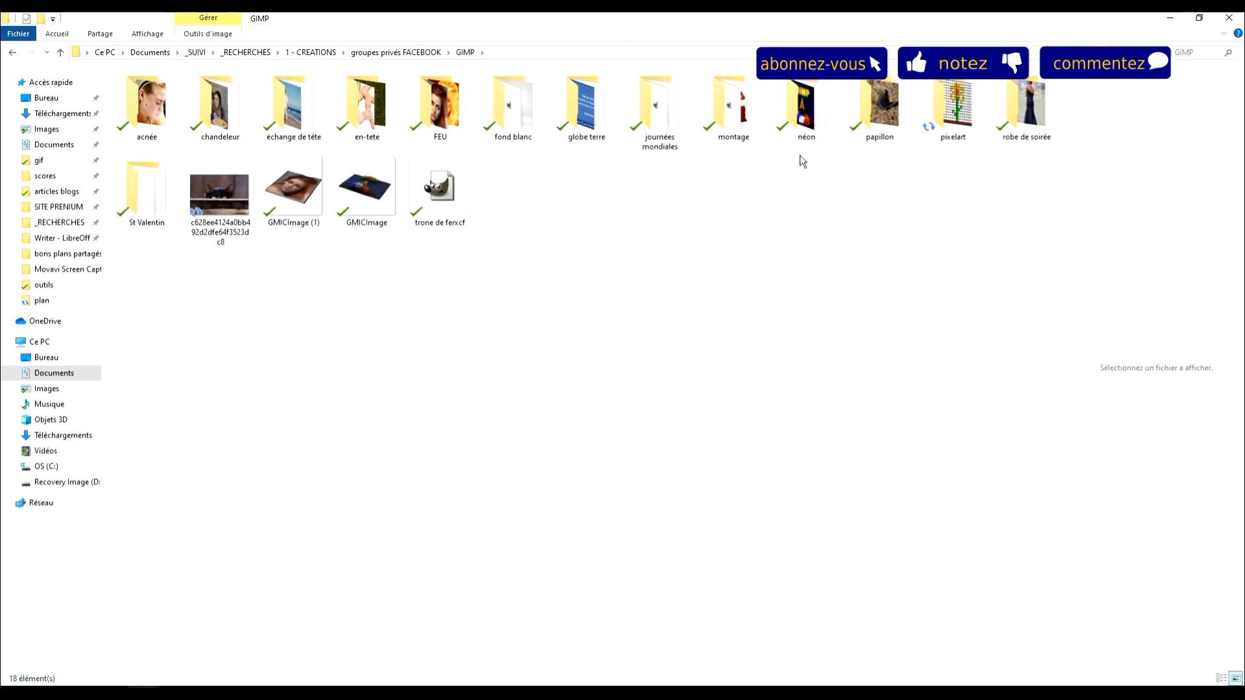
double_click(953, 107)
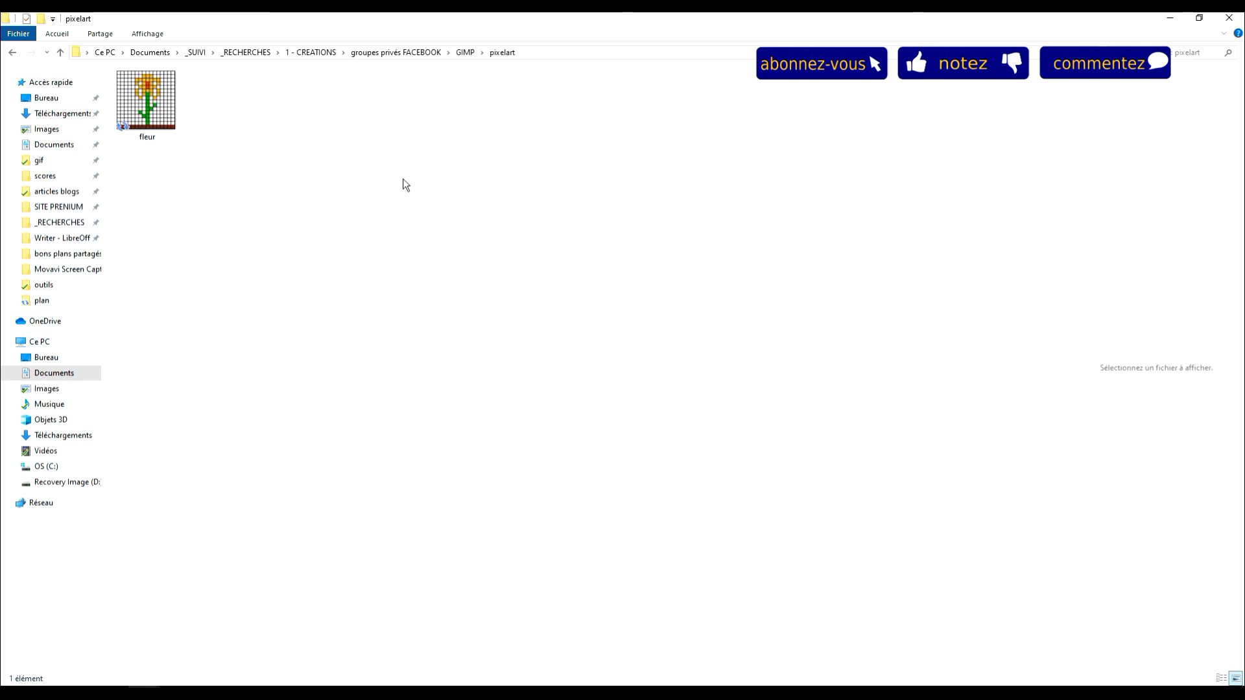
click(157, 99)
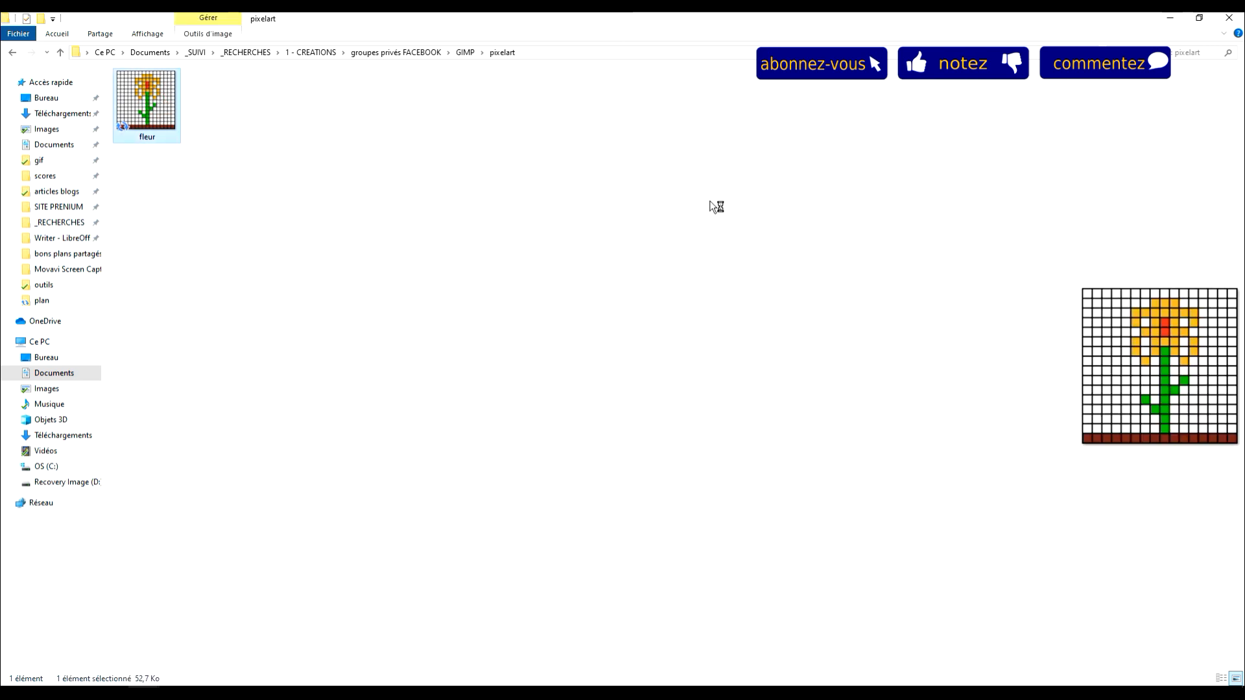